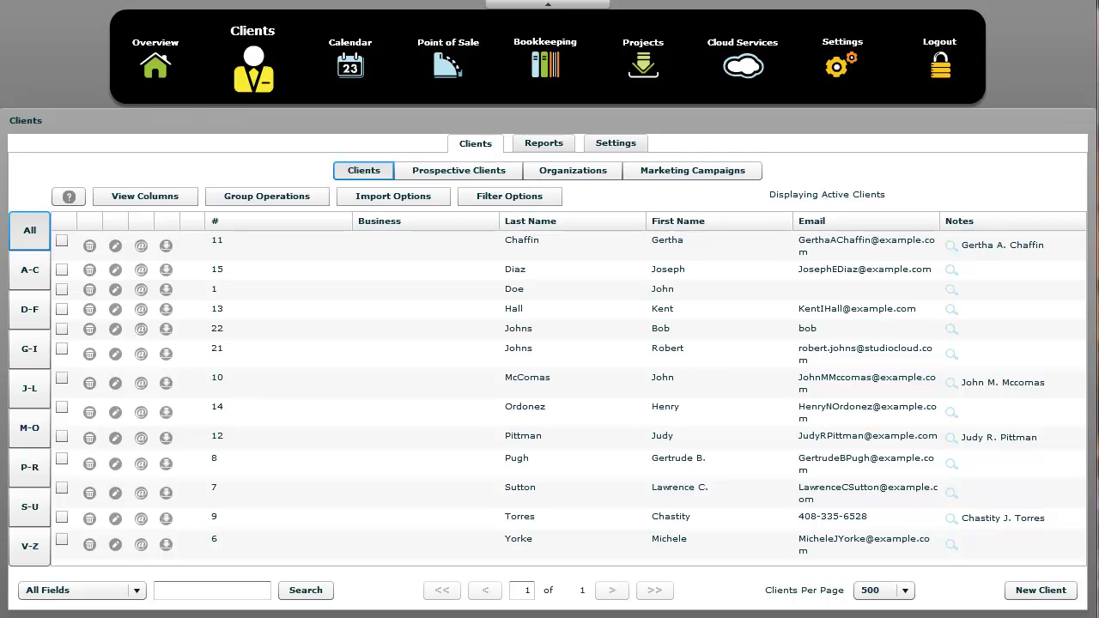
# Open the Import Clients window from the client settings and view its available import formats
pyautogui.click(405, 198)
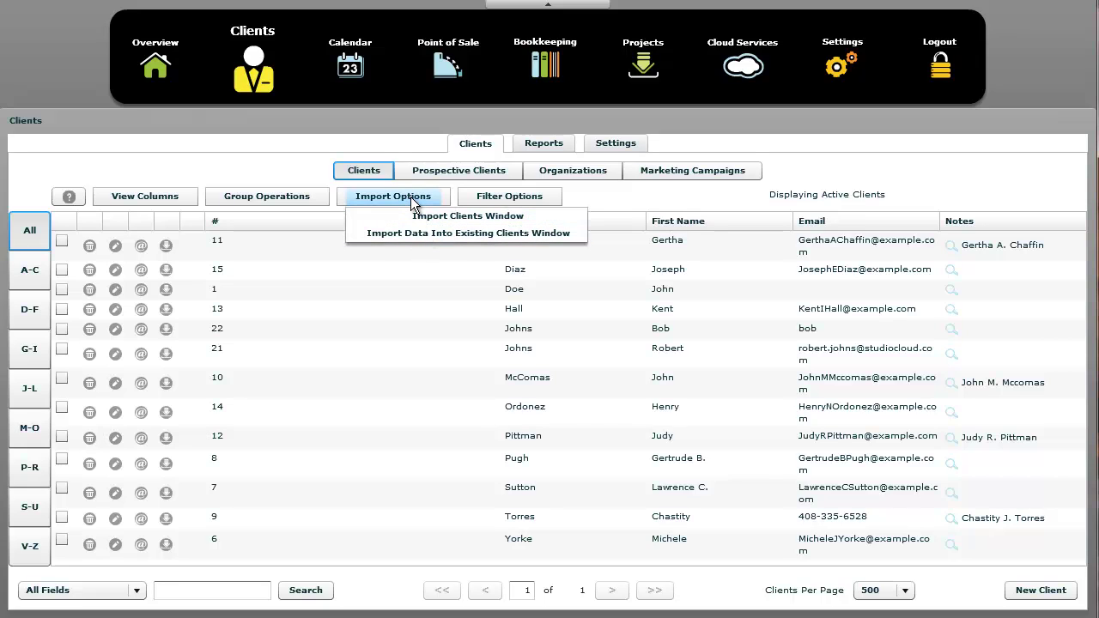
pyautogui.click(432, 199)
pyautogui.click(615, 145)
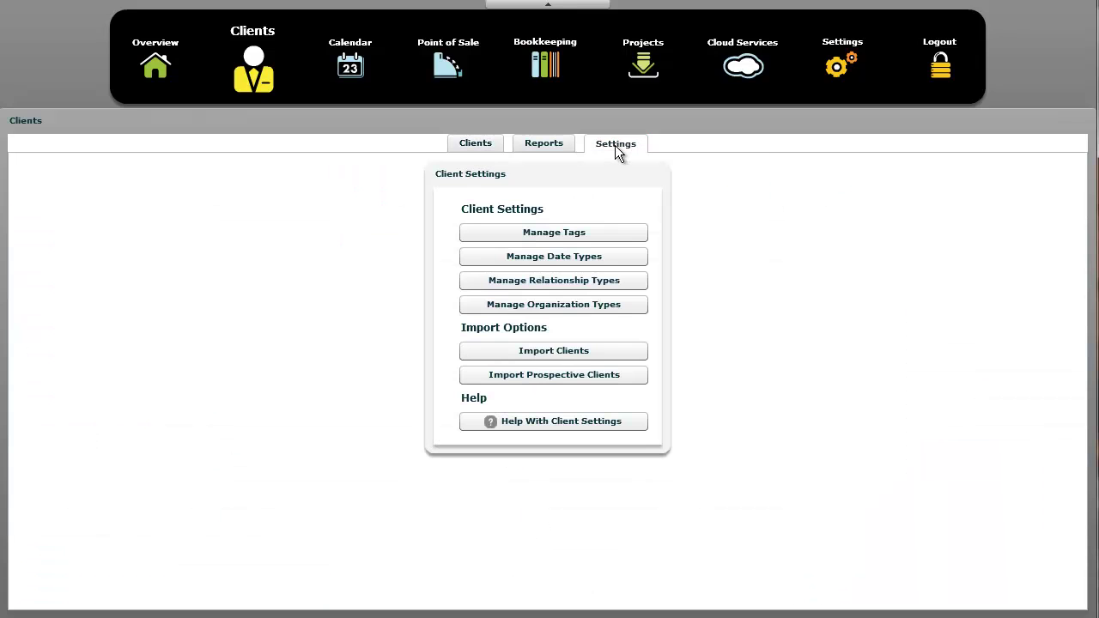
pyautogui.click(582, 358)
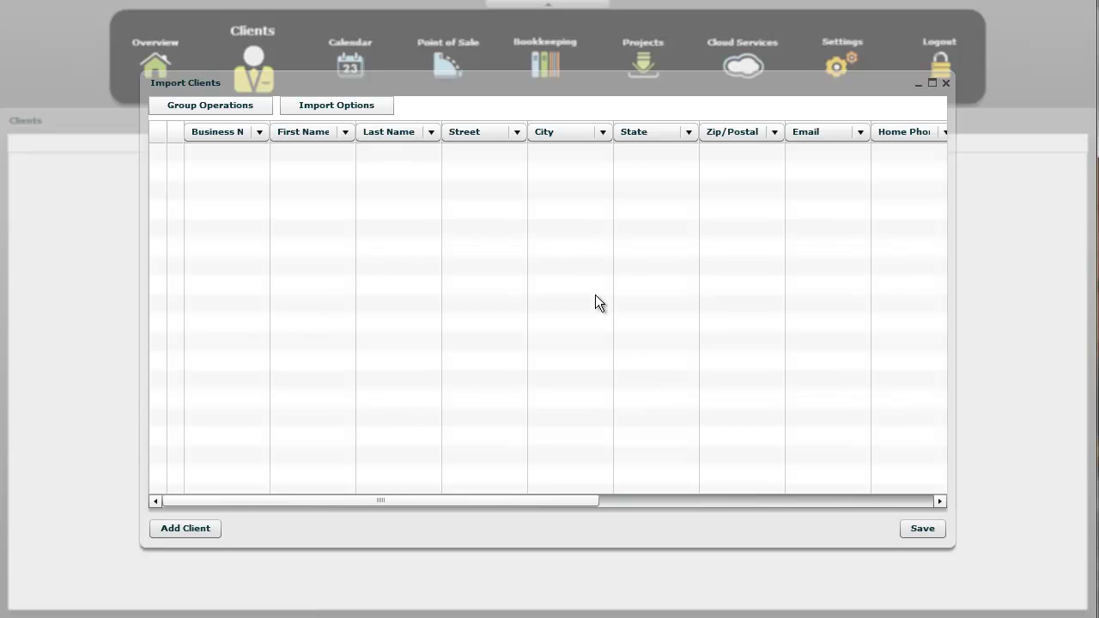
pyautogui.click(355, 106)
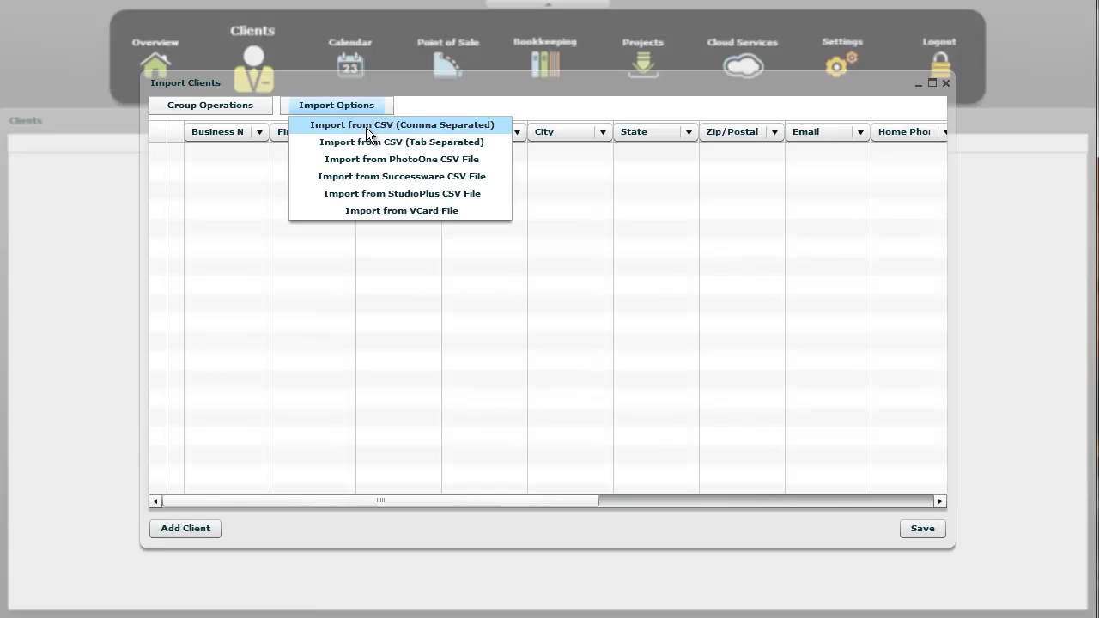
pyautogui.click(428, 103)
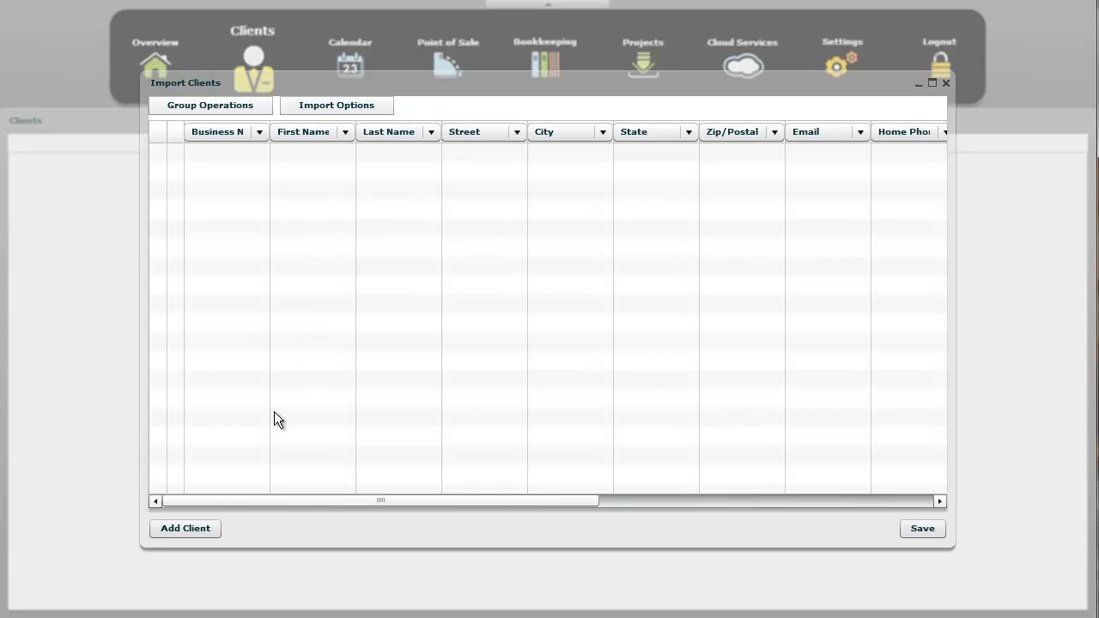
# Switch to Notepad and examine the header row and comma-separated fields of the clients comma file
pyautogui.hotkey('alt', 'Tab')
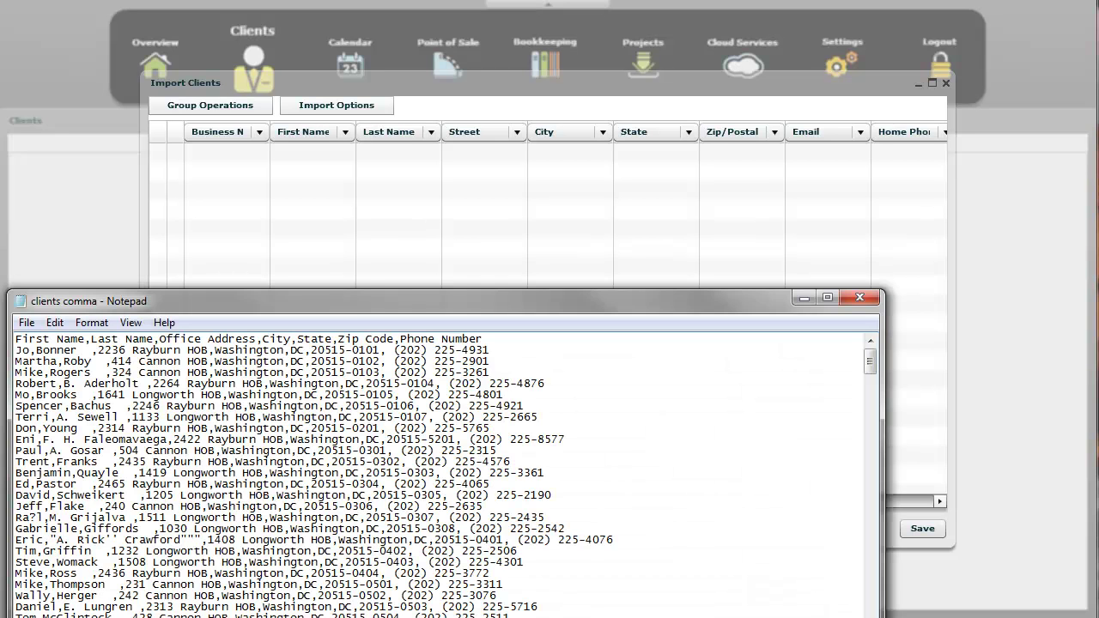
pyautogui.hotkey('alt', 'Tab')
pyautogui.hotkey('alt', 'Tab')
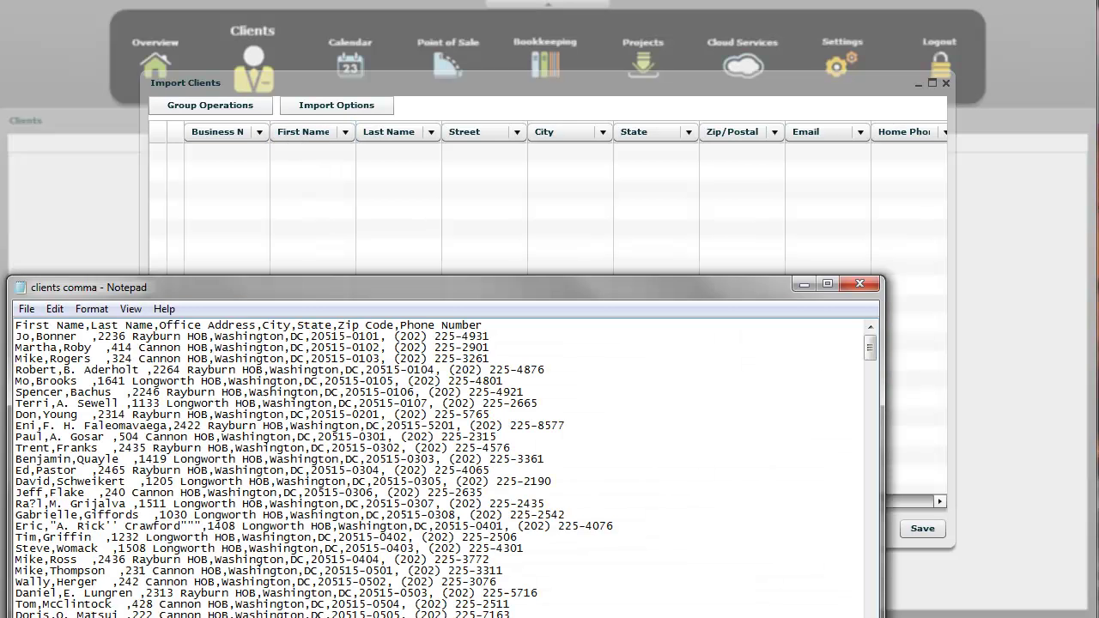
pyautogui.moveTo(180, 290); pyautogui.dragTo(192, 109)
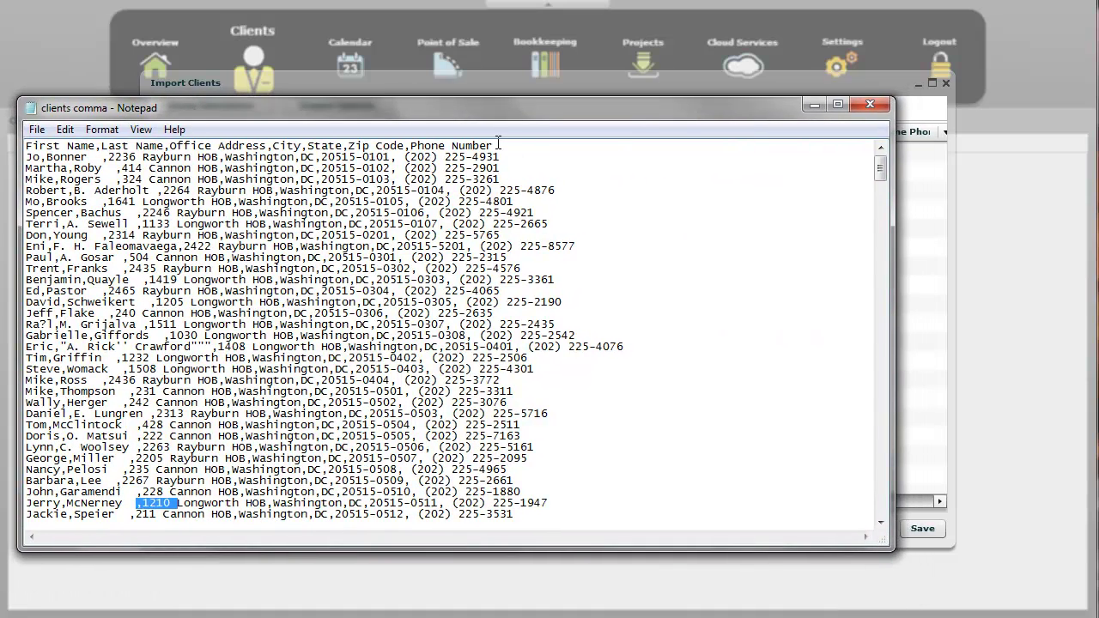
pyautogui.moveTo(26, 157)
pyautogui.mouseDown()
pyautogui.moveTo(79, 157)
pyautogui.moveTo(24, 144)
pyautogui.mouseUp()
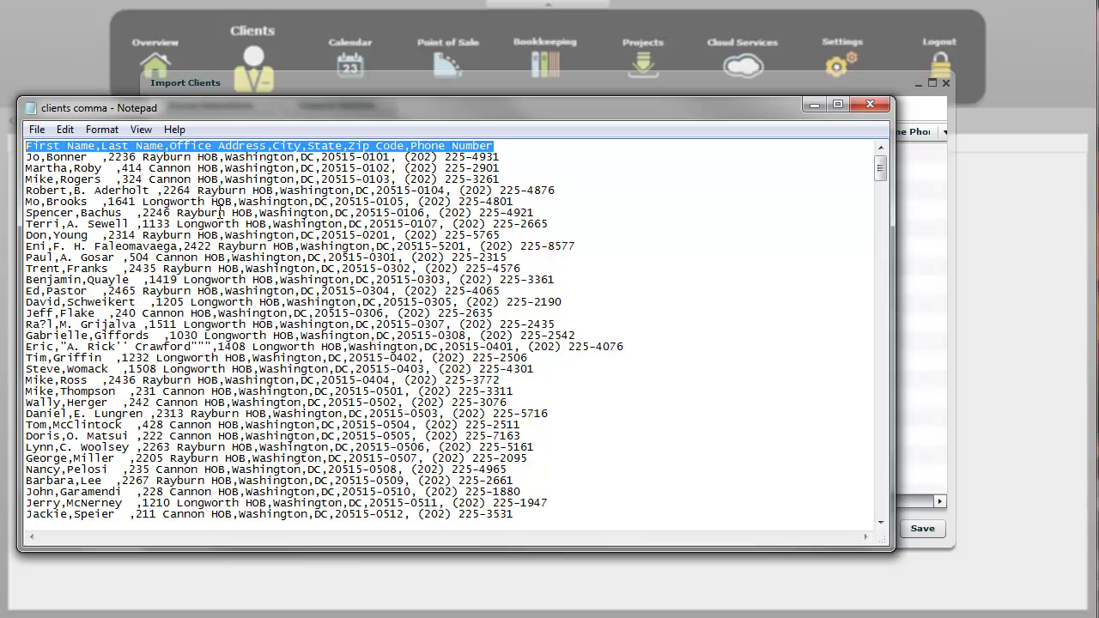
pyautogui.click(84, 146)
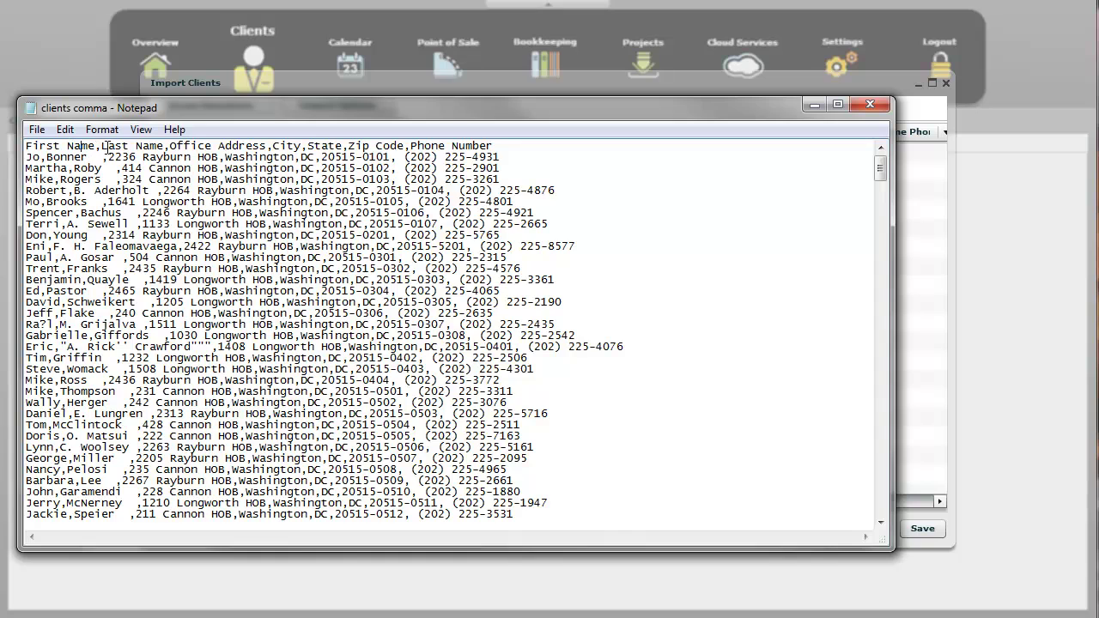
pyautogui.moveTo(164, 145); pyautogui.dragTo(171, 145)
pyautogui.moveTo(505, 145); pyautogui.dragTo(28, 145)
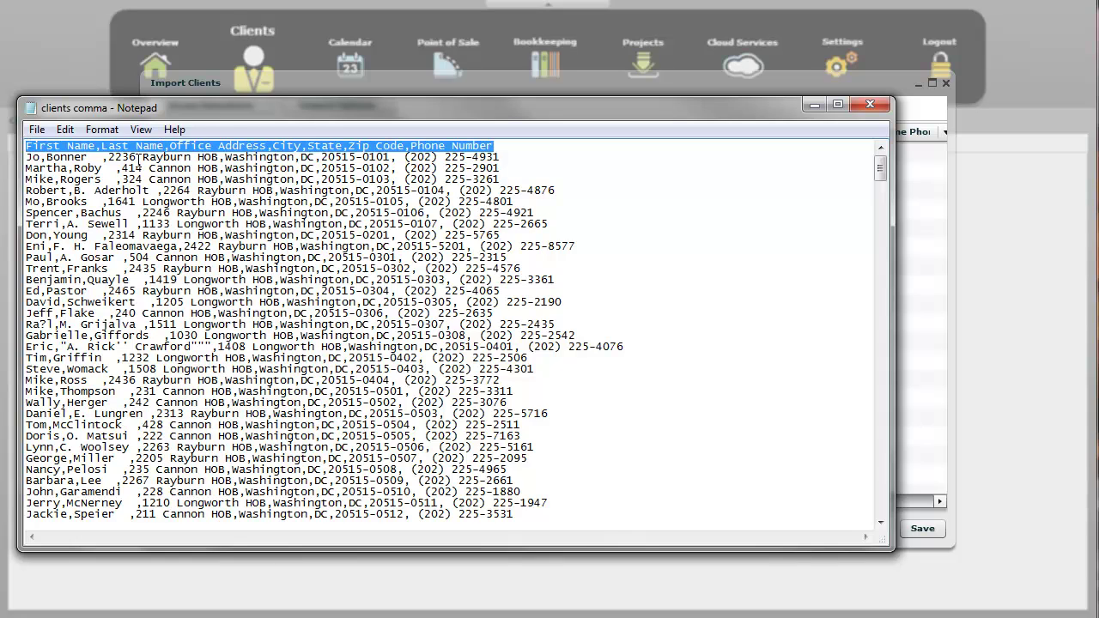
pyautogui.click(41, 162)
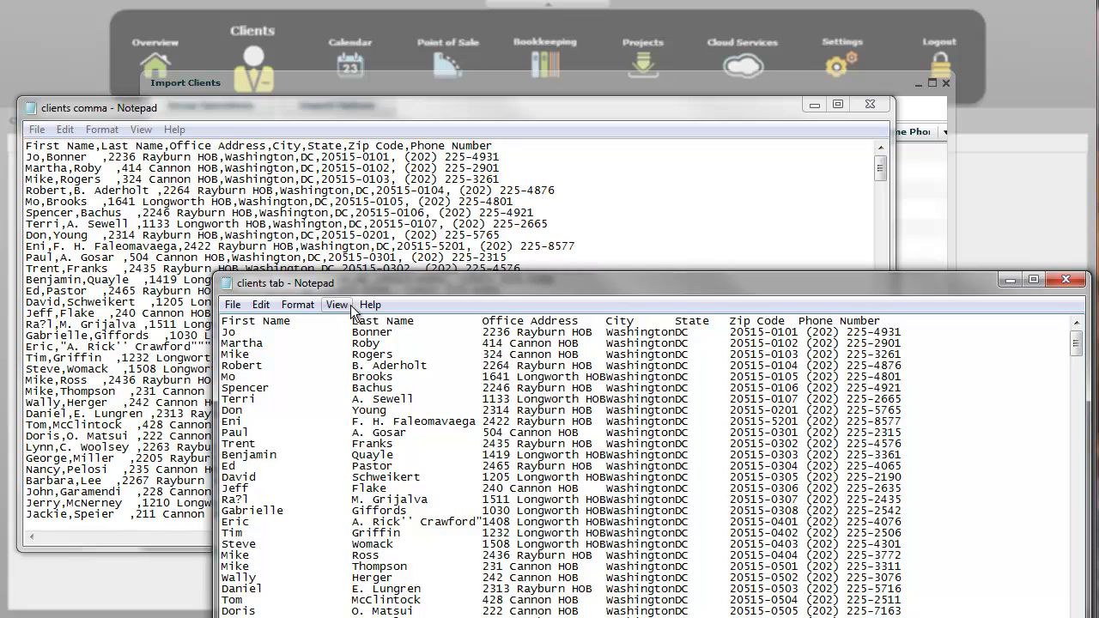
# Examine the tab-separated layout of the clients tab file in Notepad and return to the Import Clients window
pyautogui.moveTo(324, 292); pyautogui.dragTo(292, 104)
pyautogui.moveTo(227, 138); pyautogui.dragTo(242, 140)
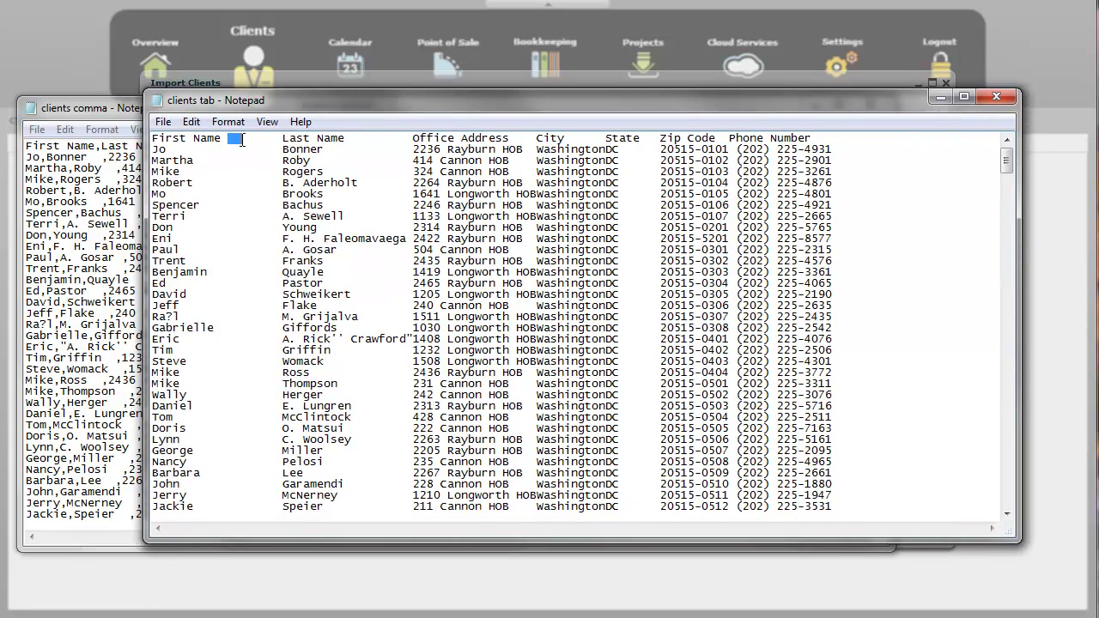
pyautogui.click(309, 139)
pyautogui.moveTo(692, 100); pyautogui.dragTo(779, 304)
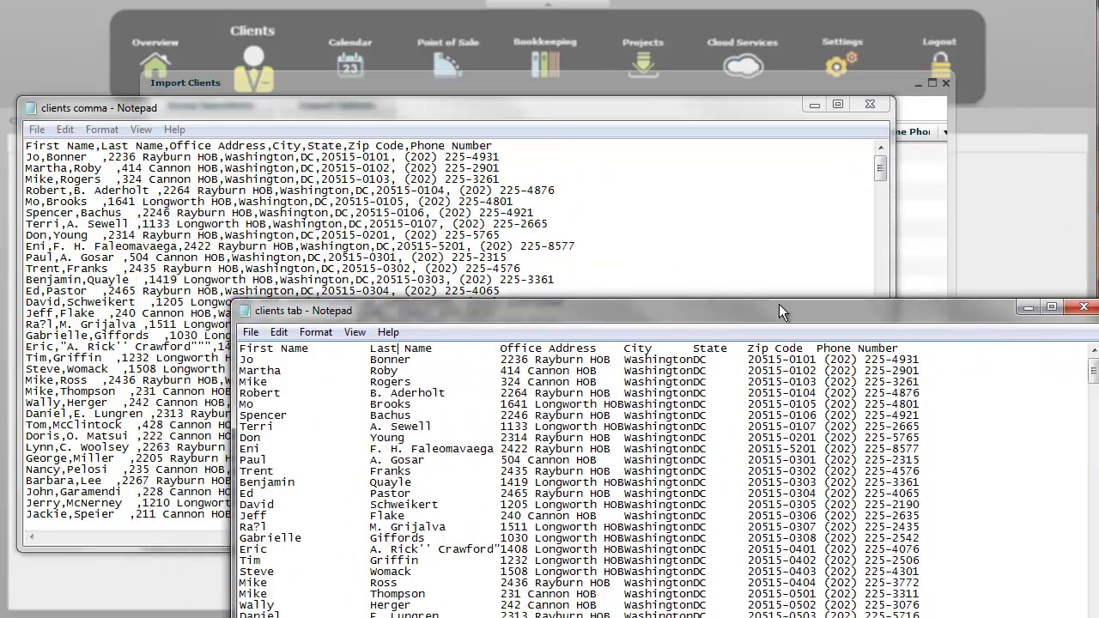
pyautogui.click(506, 104)
pyautogui.moveTo(506, 104); pyautogui.dragTo(510, 303)
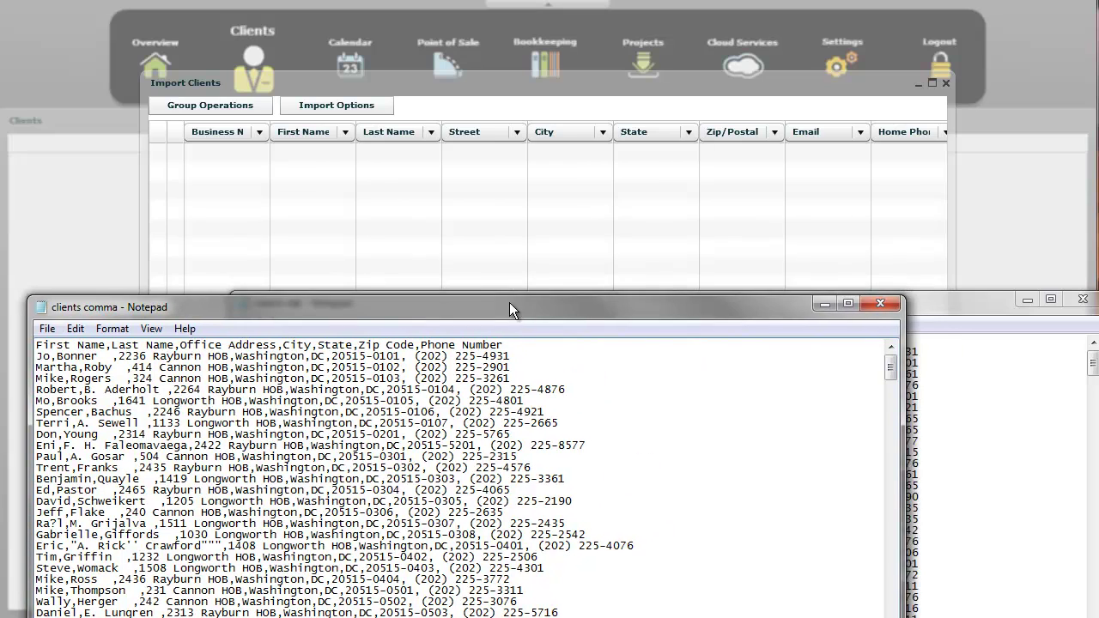
pyautogui.click(466, 217)
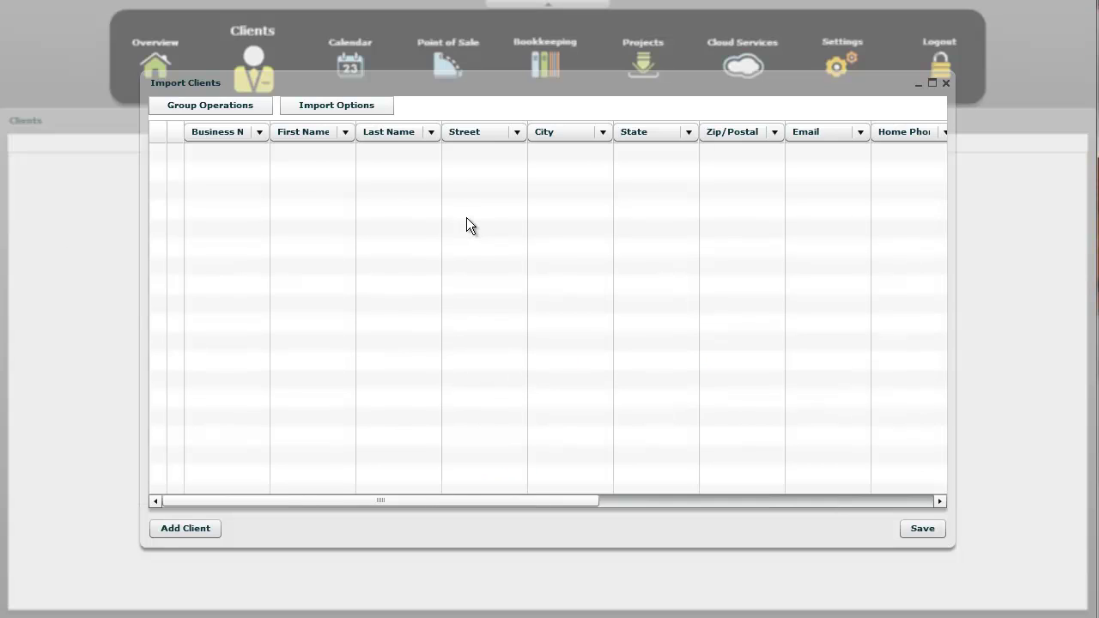
# Import the clients tab file with the comma-separated CSV option and widen the Business Name column to inspect the data
pyautogui.click(340, 107)
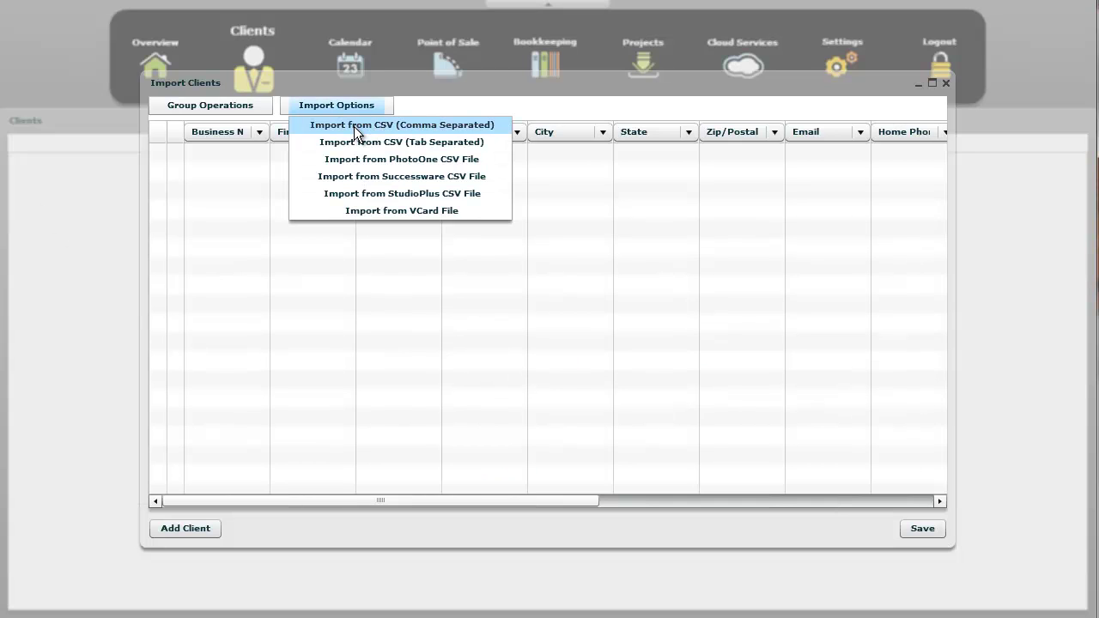
pyautogui.click(354, 126)
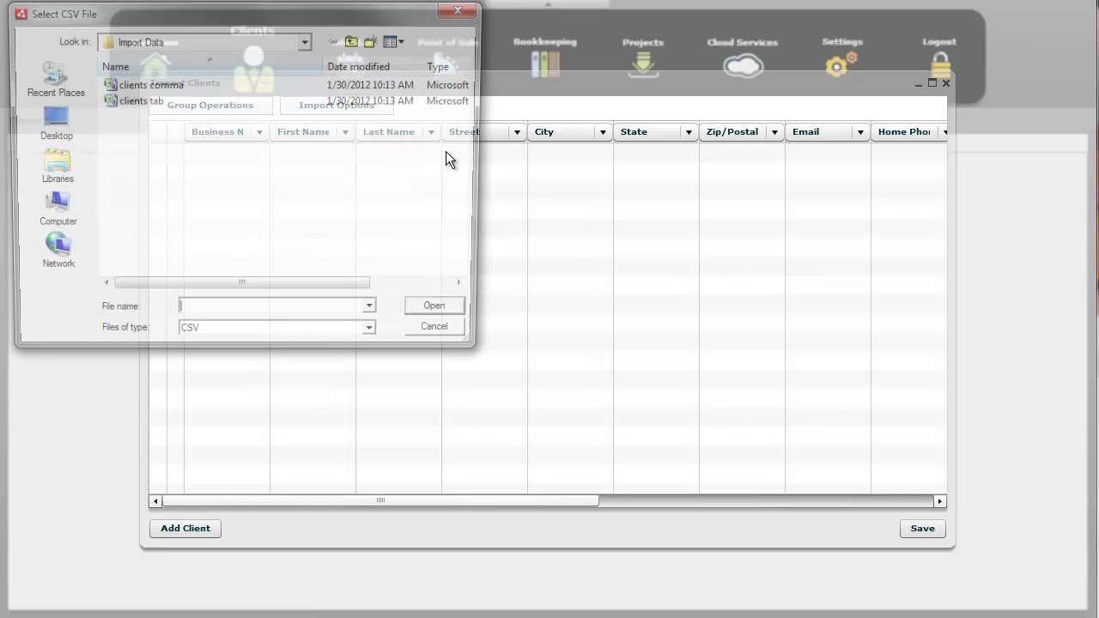
pyautogui.click(150, 101)
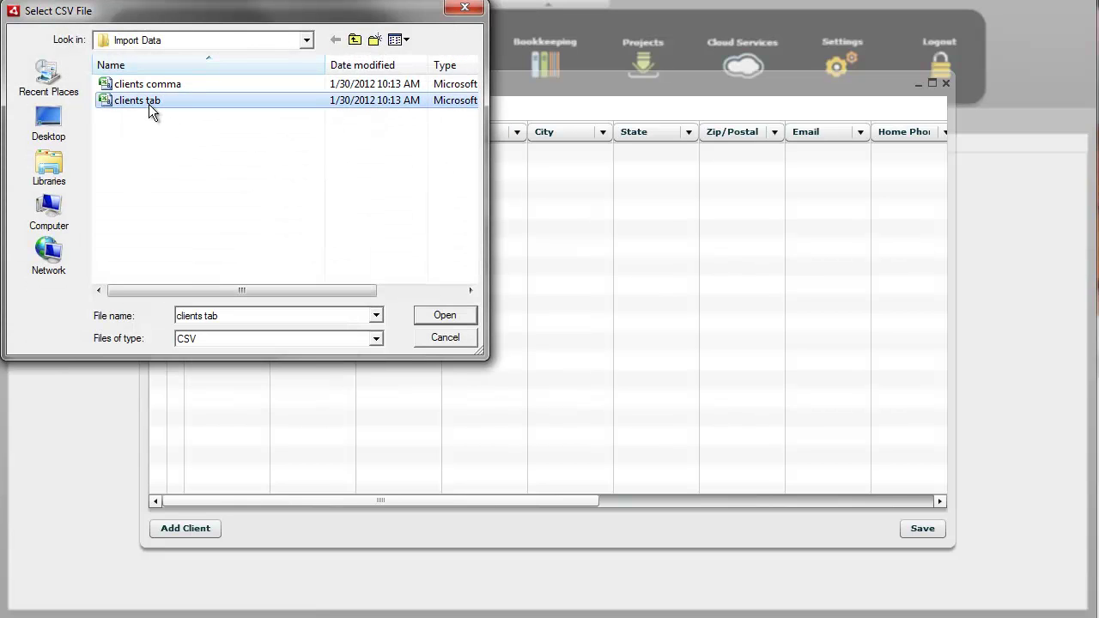
pyautogui.click(435, 316)
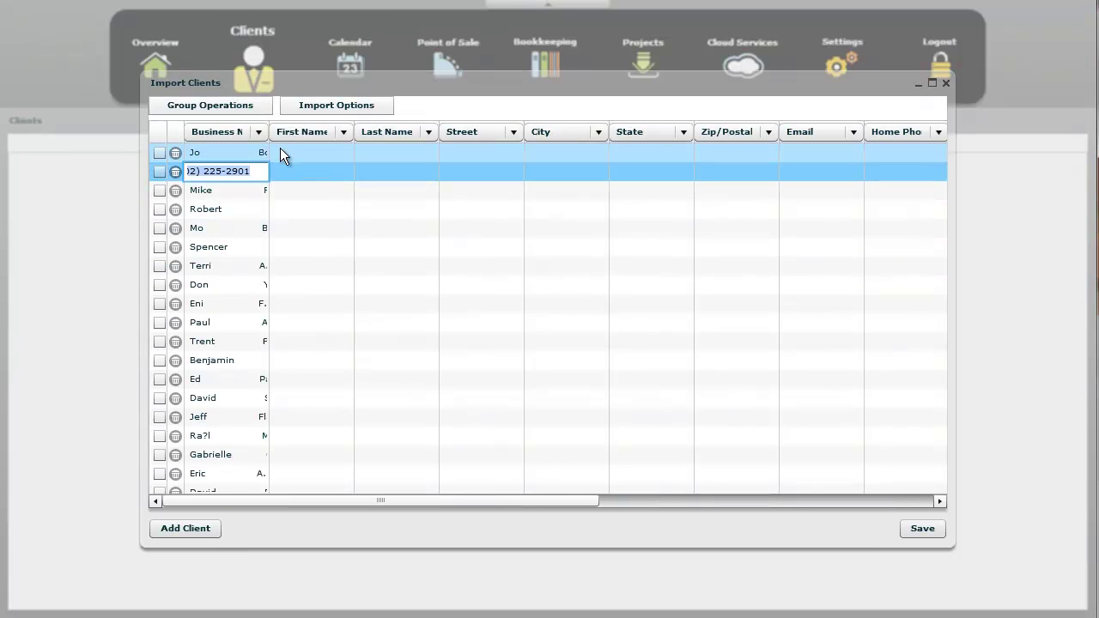
pyautogui.moveTo(269, 131); pyautogui.dragTo(352, 136)
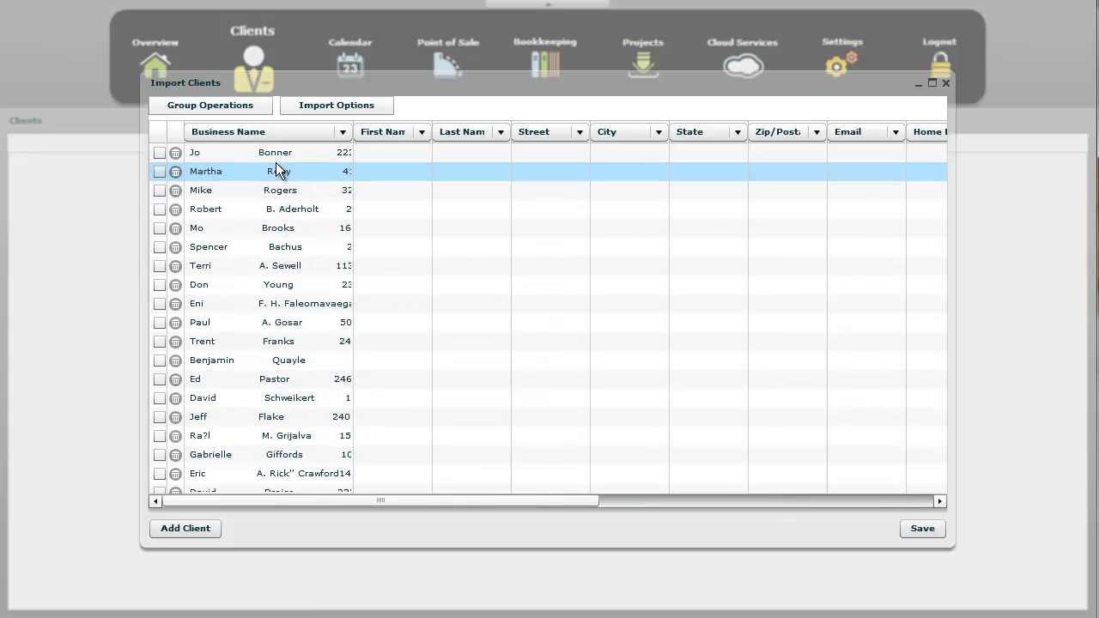
# Select all the imported client rows and delete them from the import list
pyautogui.click(227, 107)
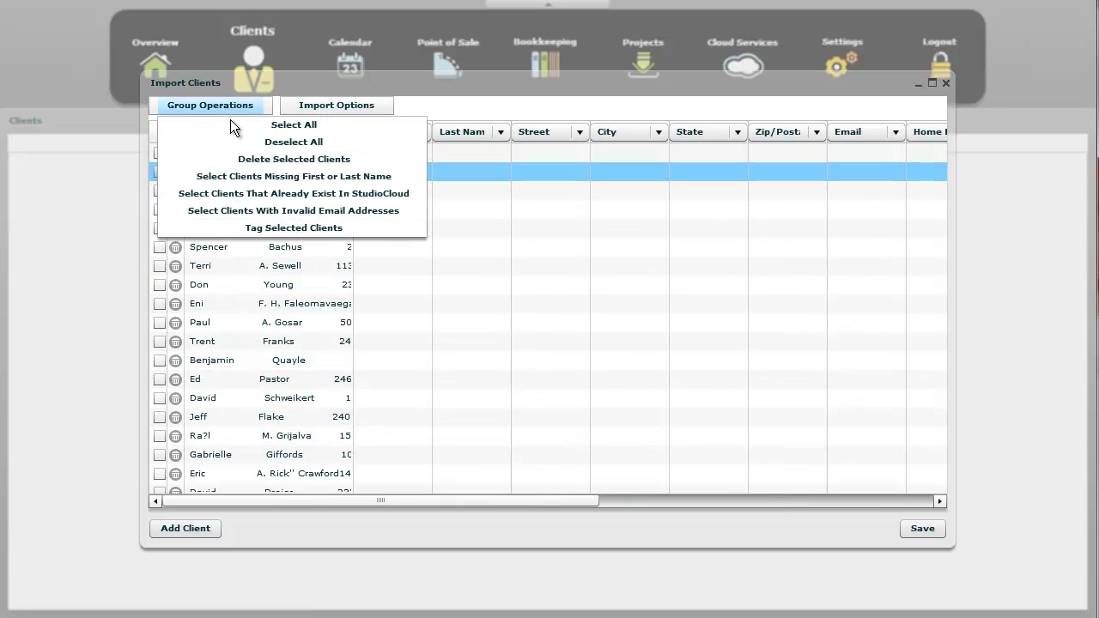
pyautogui.click(231, 122)
pyautogui.click(214, 104)
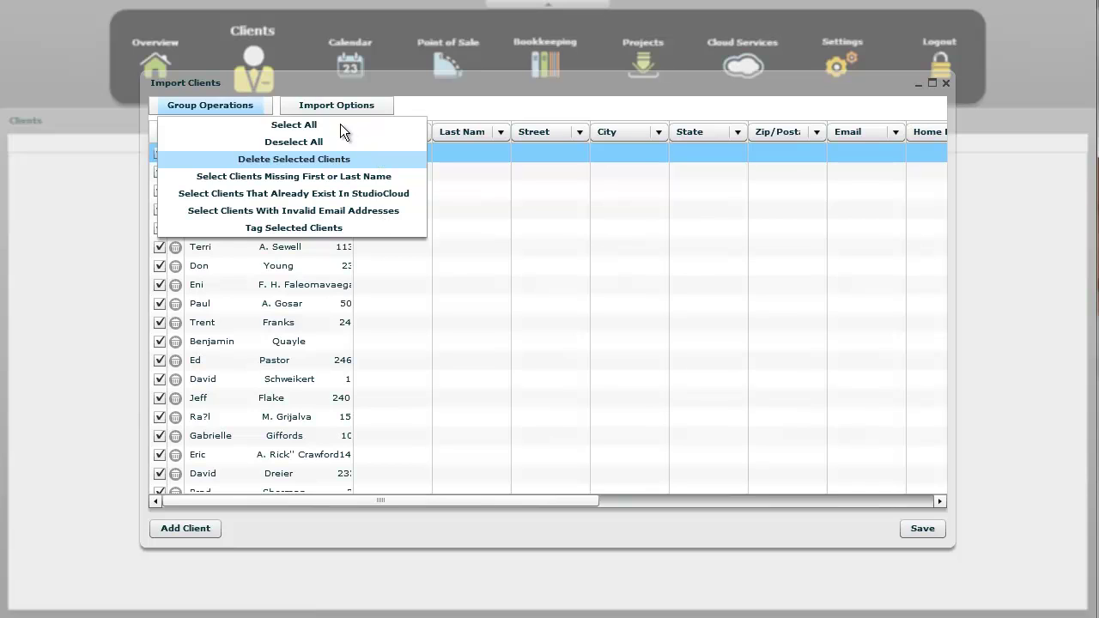
pyautogui.click(340, 159)
# Import the clients comma file with the comma-separated CSV option and narrow the Business Name column
pyautogui.click(320, 105)
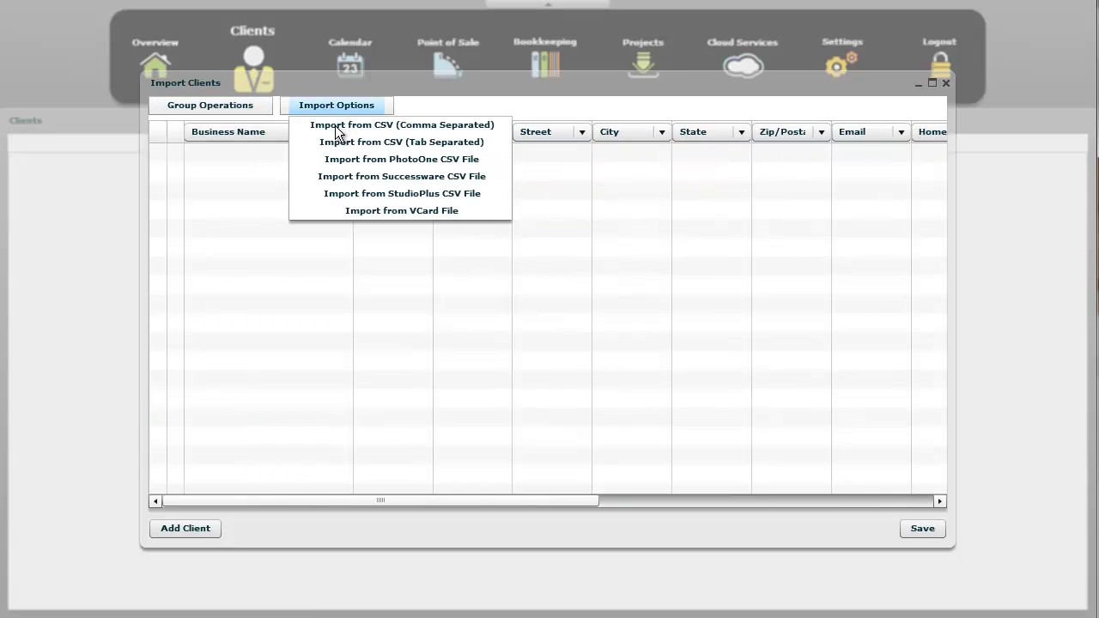
pyautogui.click(341, 129)
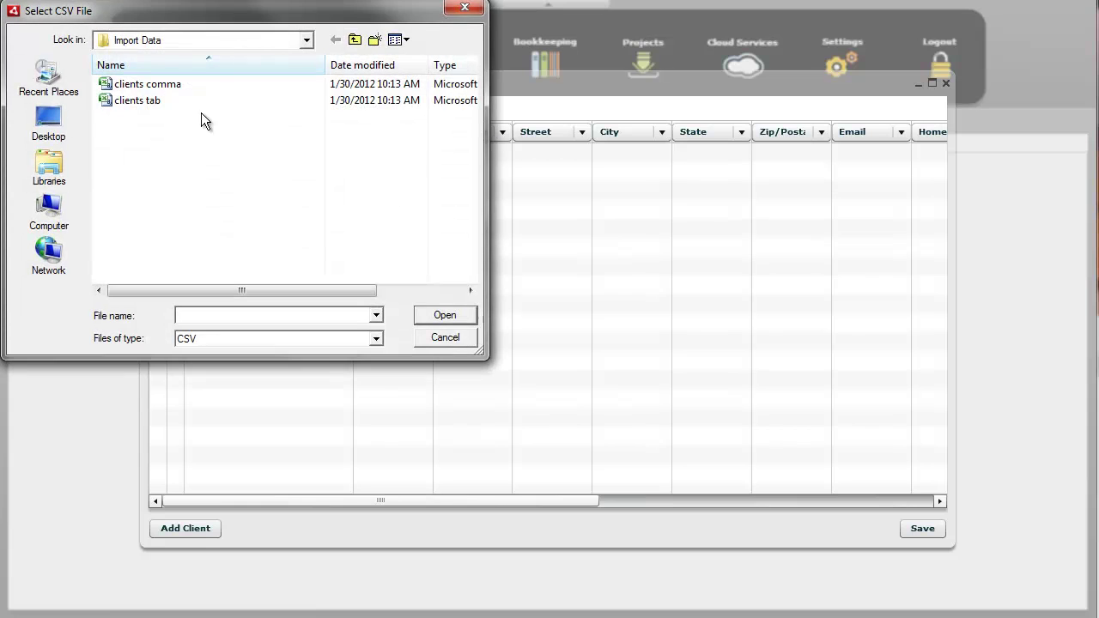
pyautogui.click(145, 88)
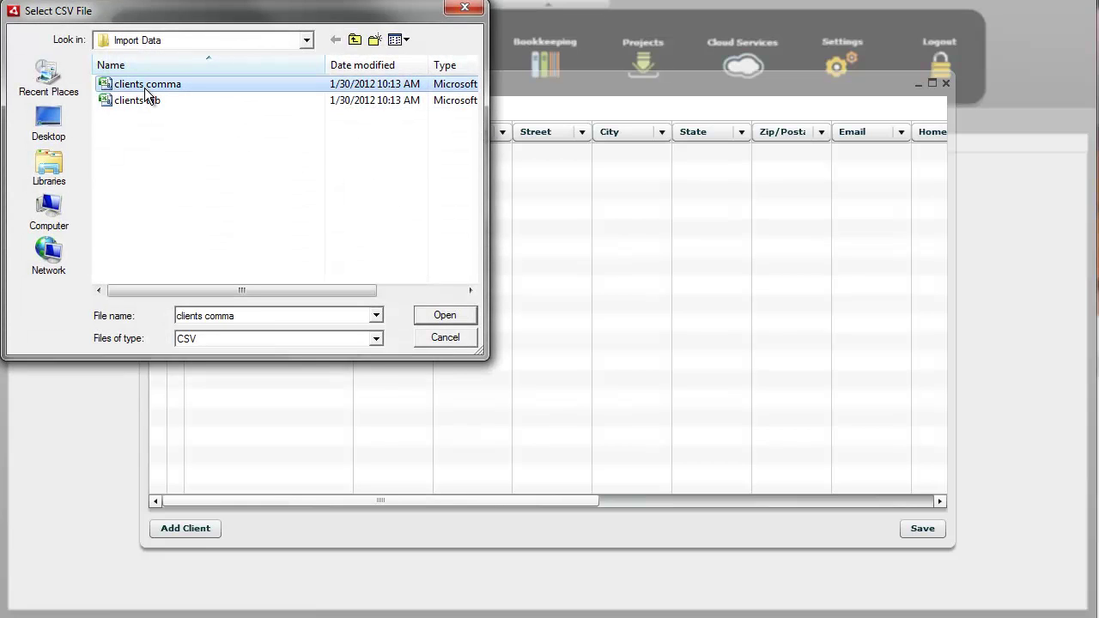
pyautogui.click(438, 316)
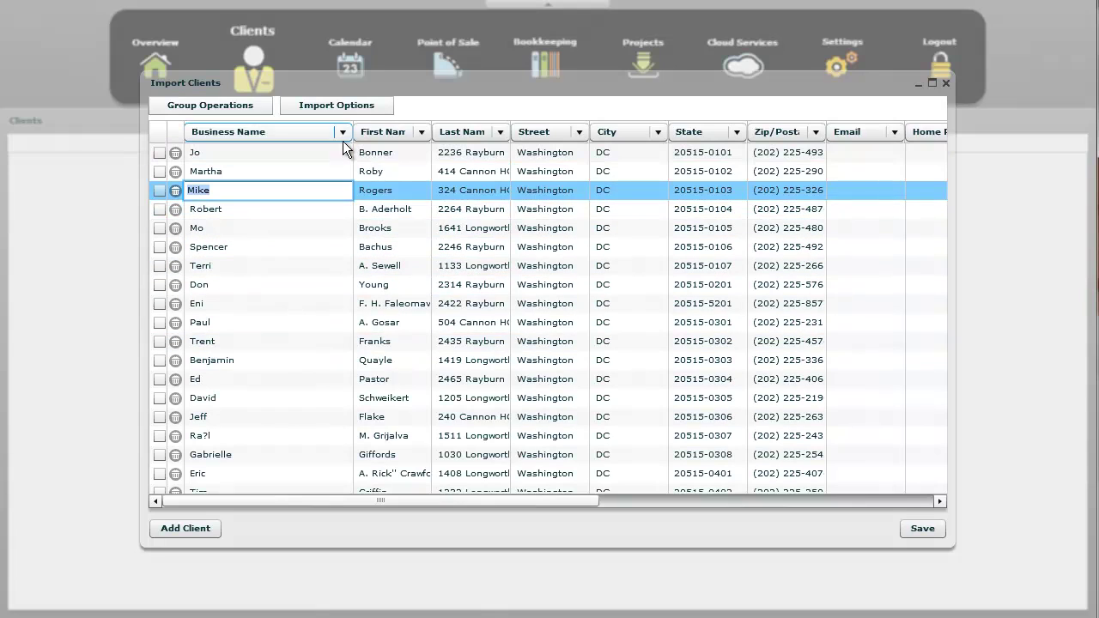
pyautogui.moveTo(353, 132); pyautogui.dragTo(276, 136)
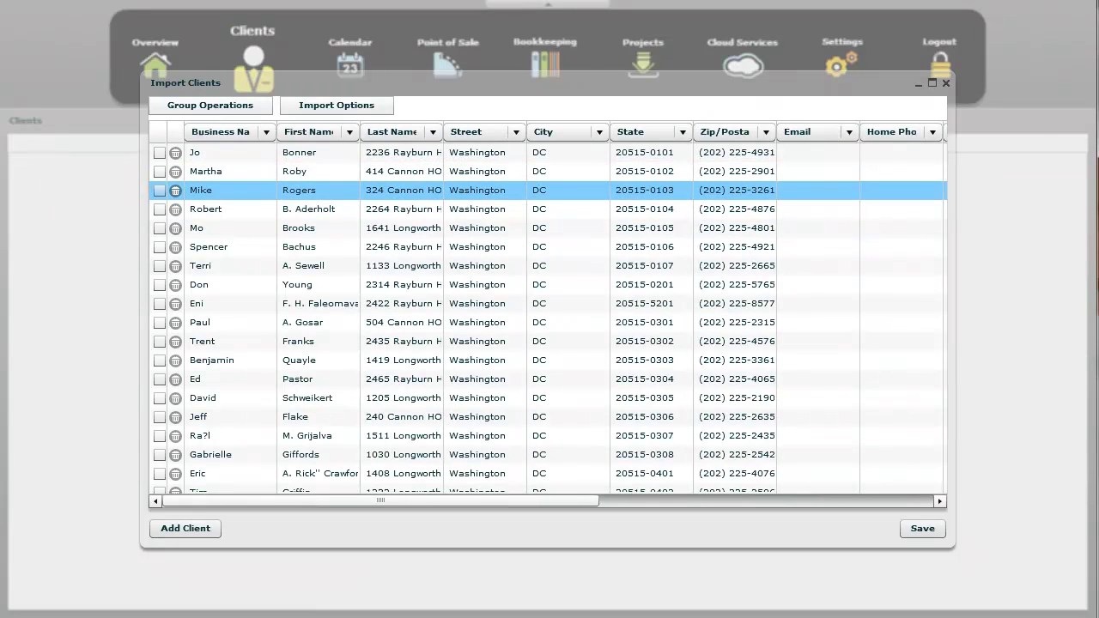
pyautogui.moveTo(277, 129); pyautogui.dragTo(293, 130)
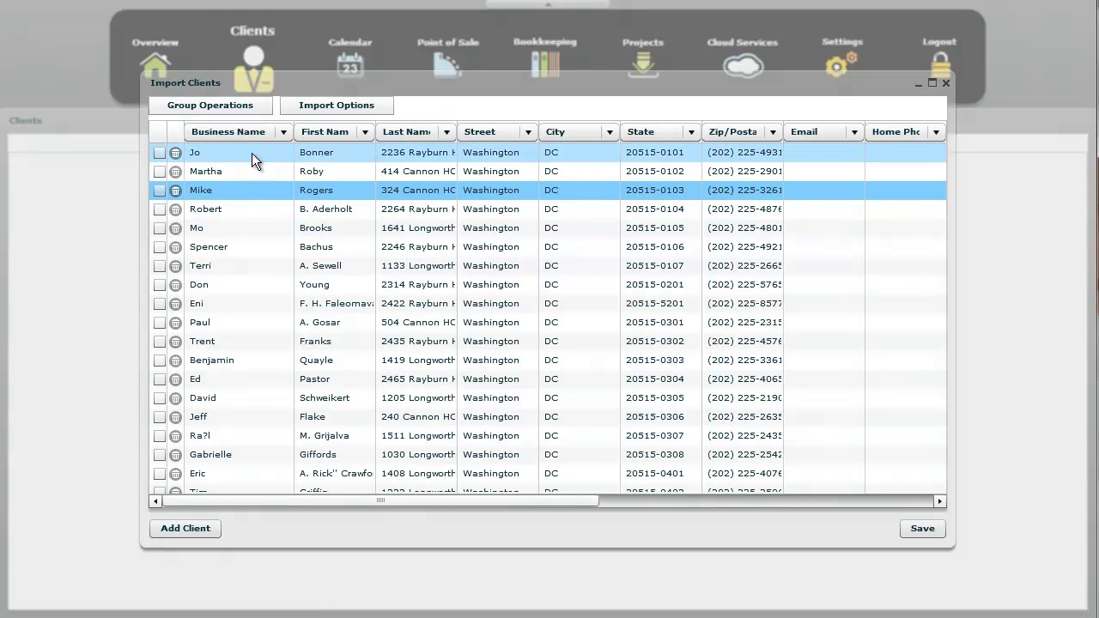
# Assign the first two columns of the imported client data to First Name and Last Name
pyautogui.click(279, 138)
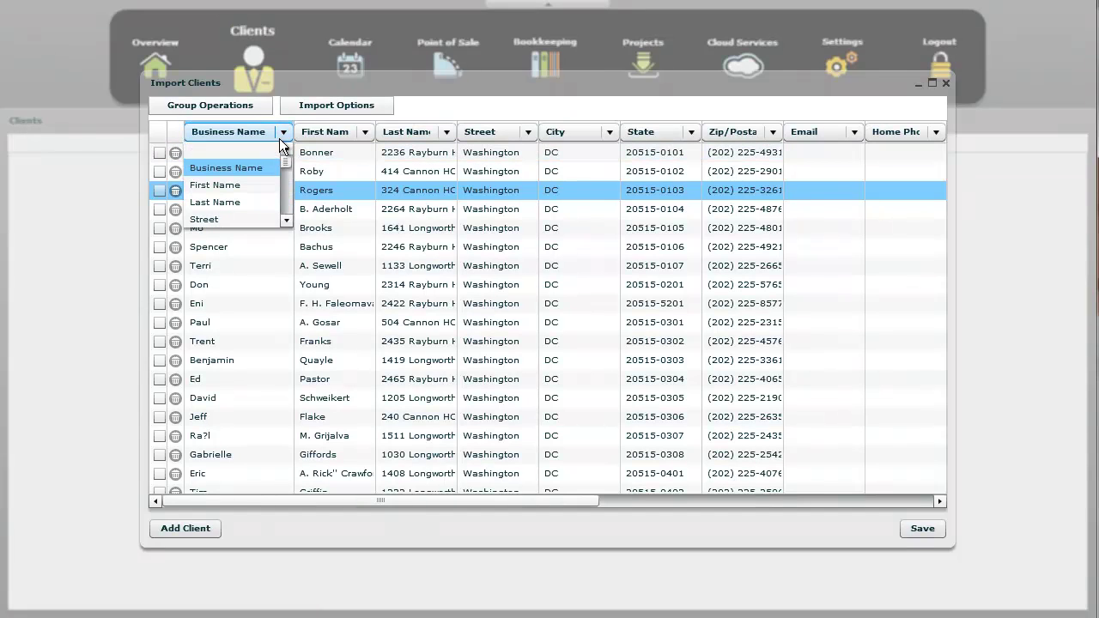
pyautogui.click(249, 185)
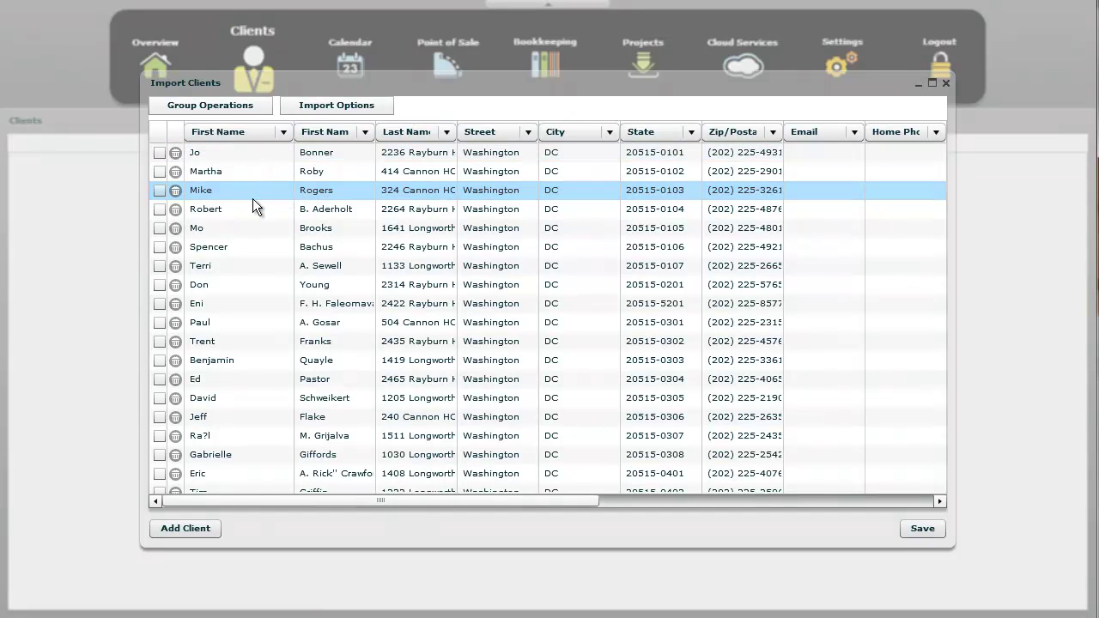
pyautogui.click(360, 135)
pyautogui.click(329, 181)
# Assign the four imported columns after Last Name to Street, City, State and Zip/Postal Code
pyautogui.click(407, 134)
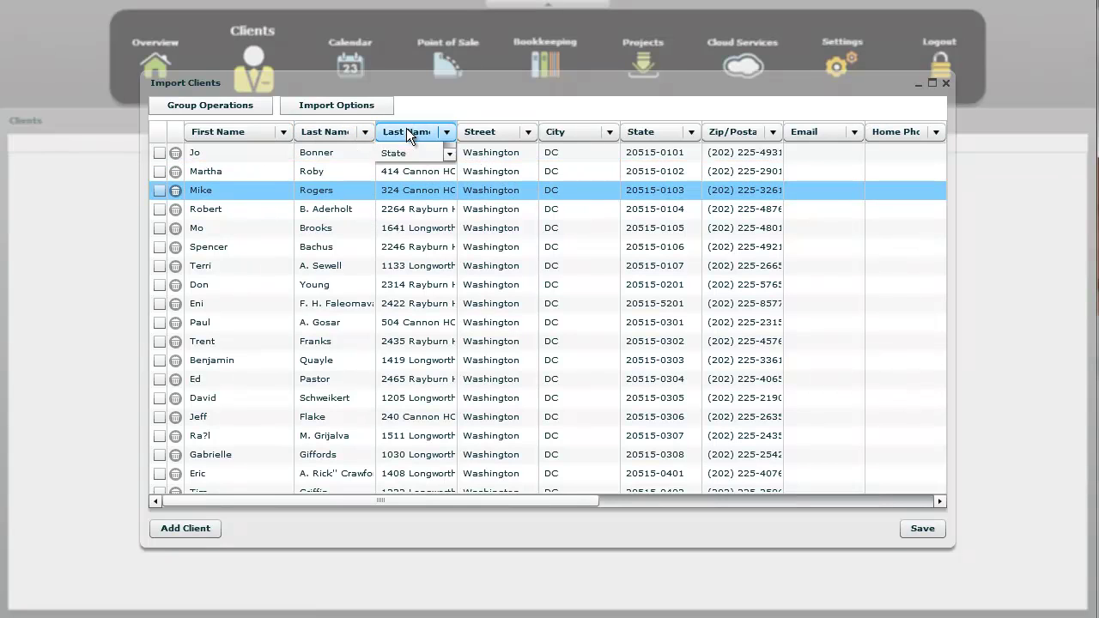
pyautogui.click(420, 183)
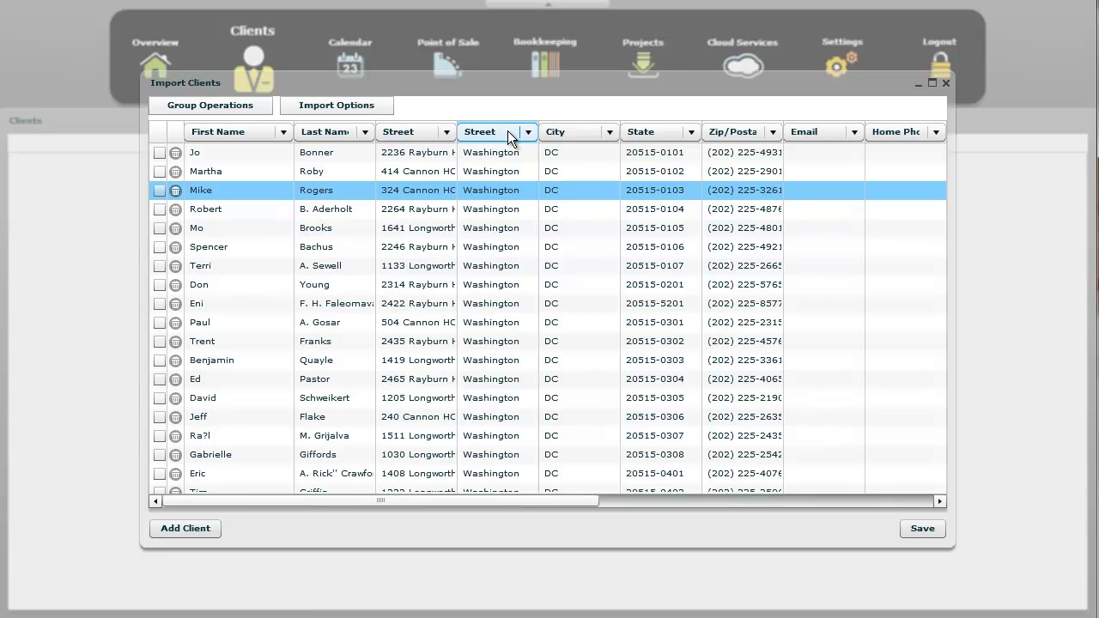
pyautogui.click(508, 130)
pyautogui.click(492, 180)
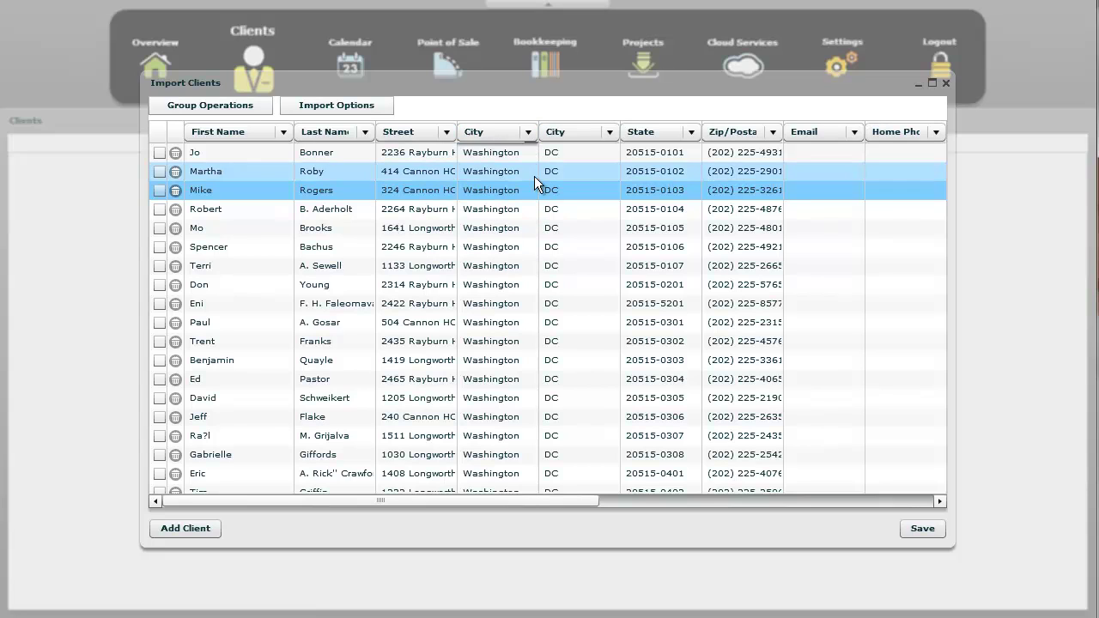
pyautogui.click(570, 134)
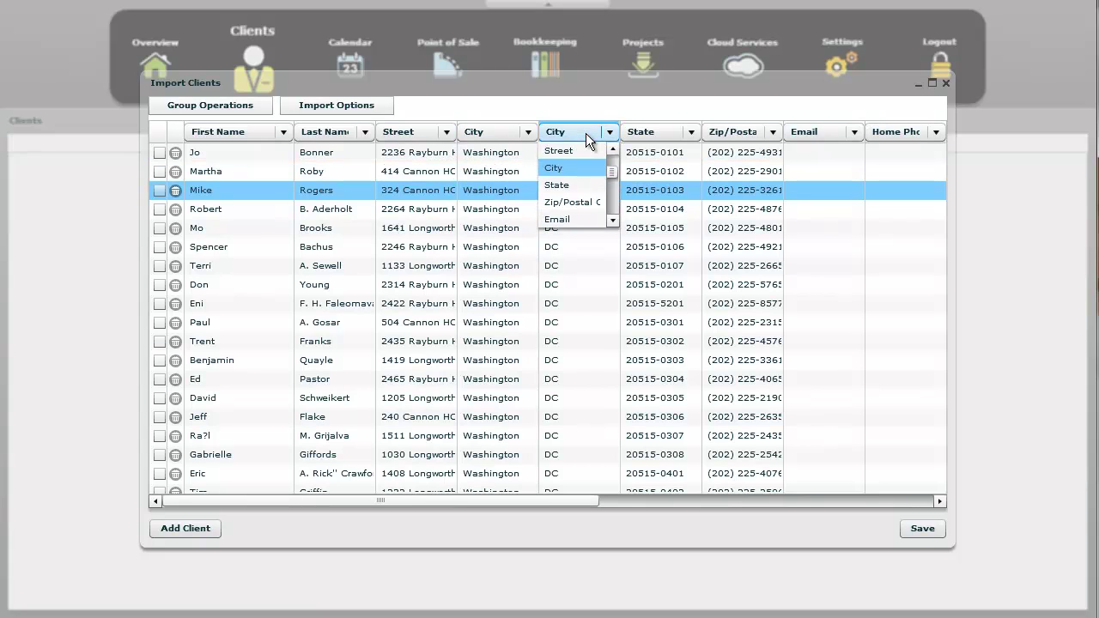
pyautogui.click(570, 185)
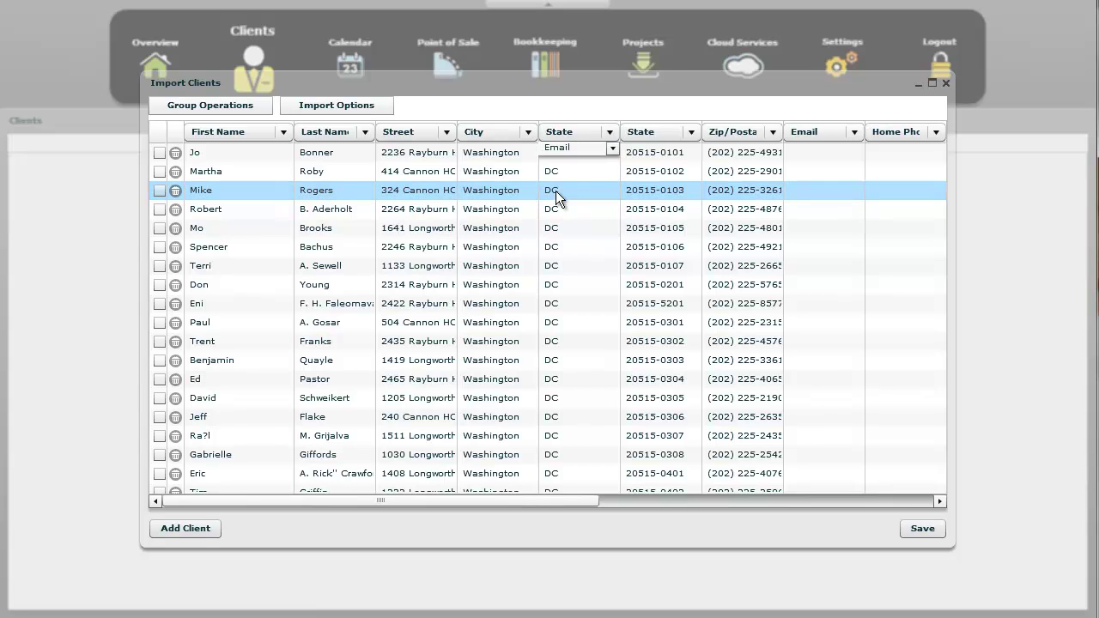
pyautogui.click(693, 137)
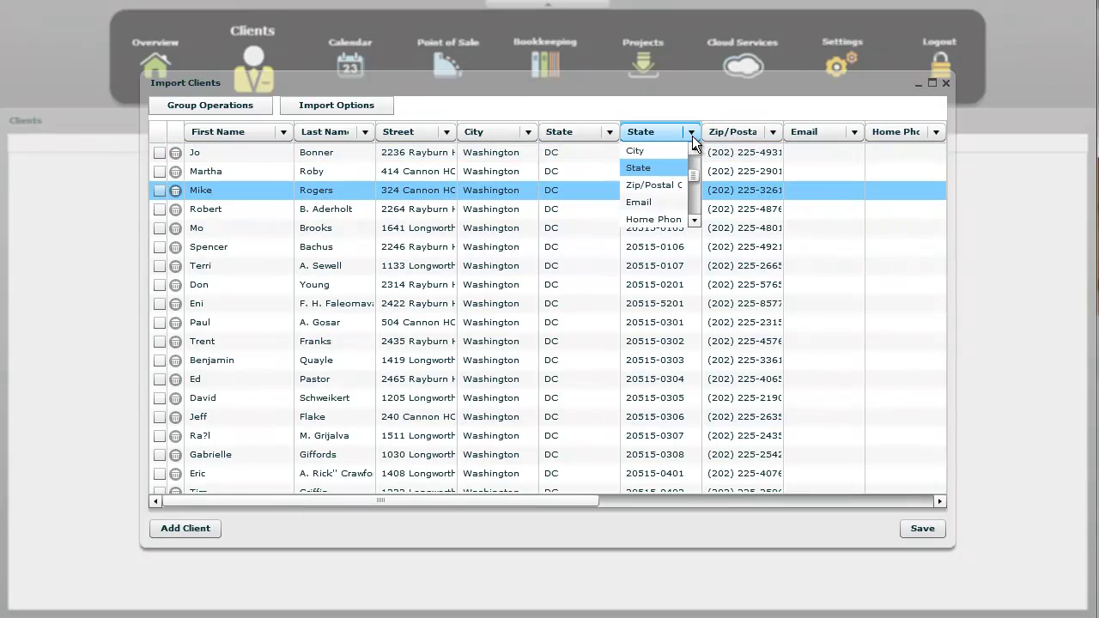
pyautogui.click(663, 185)
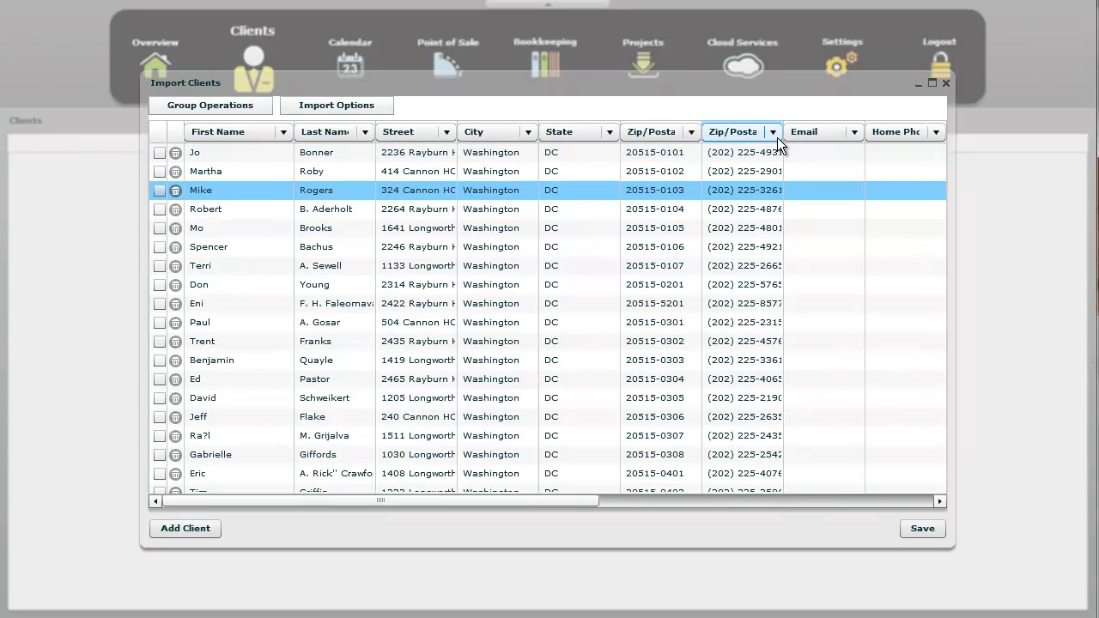
# Widen the column holding the phone numbers and assign it to Work Phone
pyautogui.moveTo(784, 132); pyautogui.dragTo(817, 130)
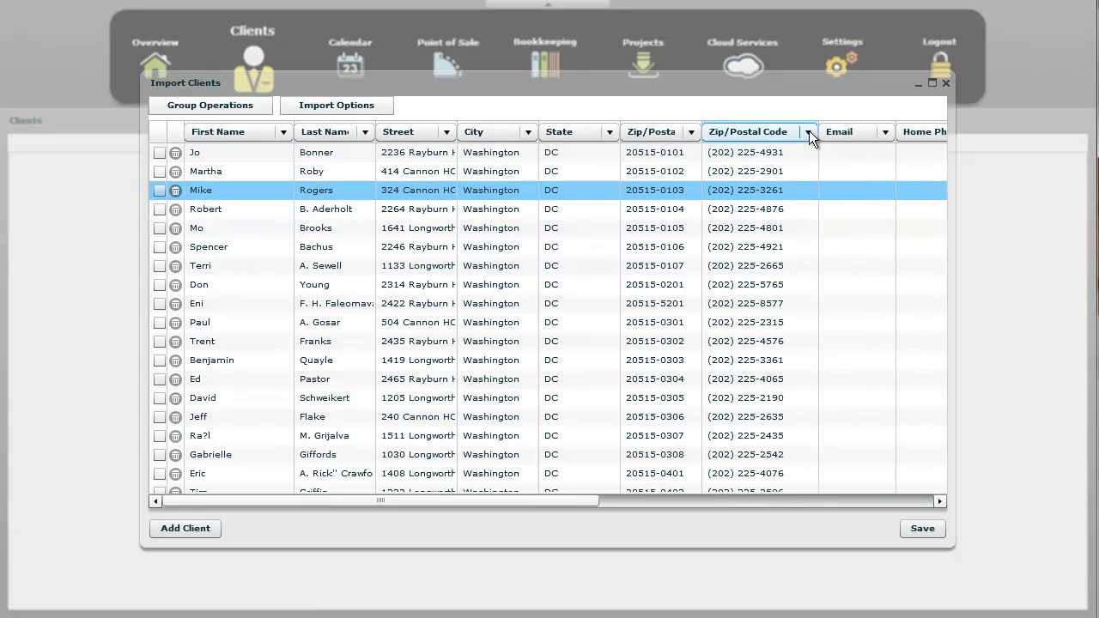
pyautogui.click(808, 133)
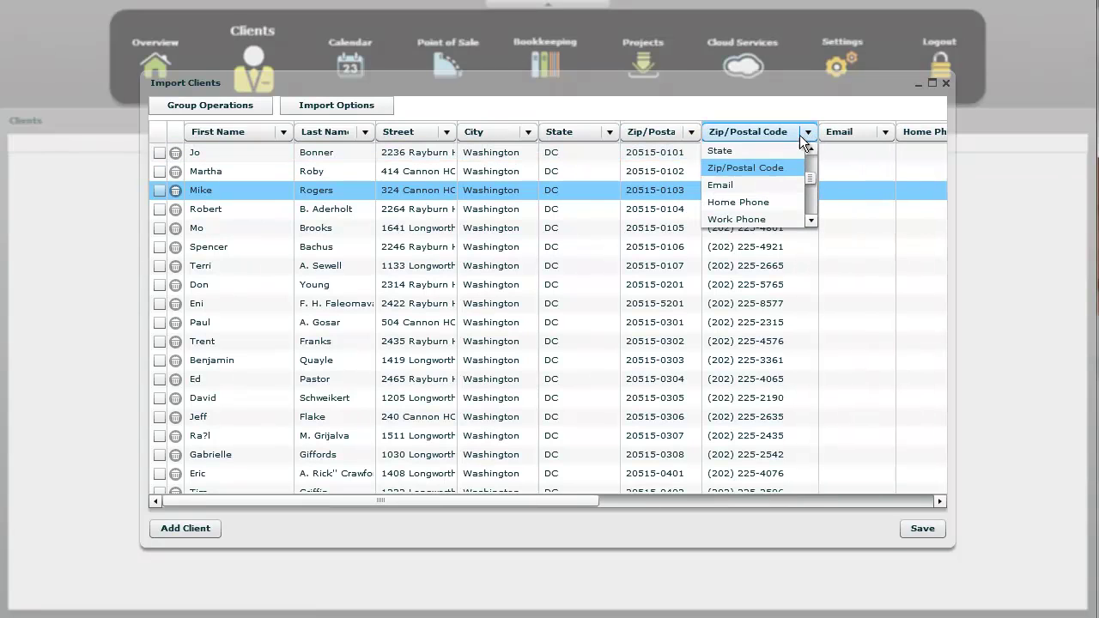
pyautogui.click(762, 220)
# Enter a sample email address in the first client's Email field and clear it again
pyautogui.moveTo(575, 505); pyautogui.dragTo(677, 507)
pyautogui.click(653, 154)
pyautogui.click(672, 153)
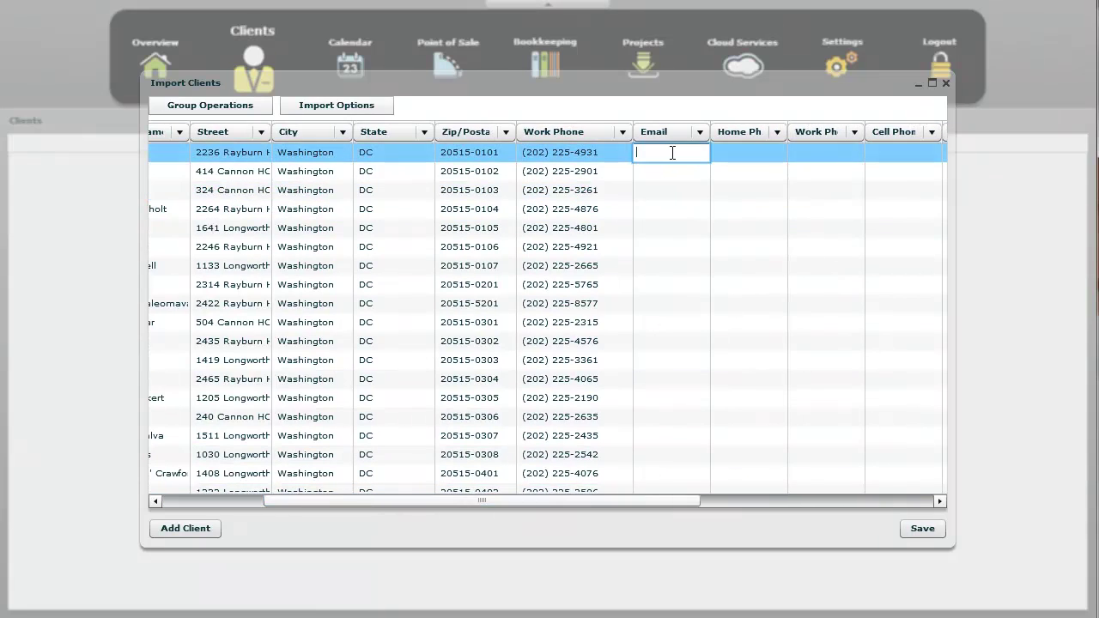
pyautogui.write('email@email.com')
pyautogui.hotkey('ctrl', 'a')
pyautogui.press('BackSpace')
pyautogui.click(692, 189)
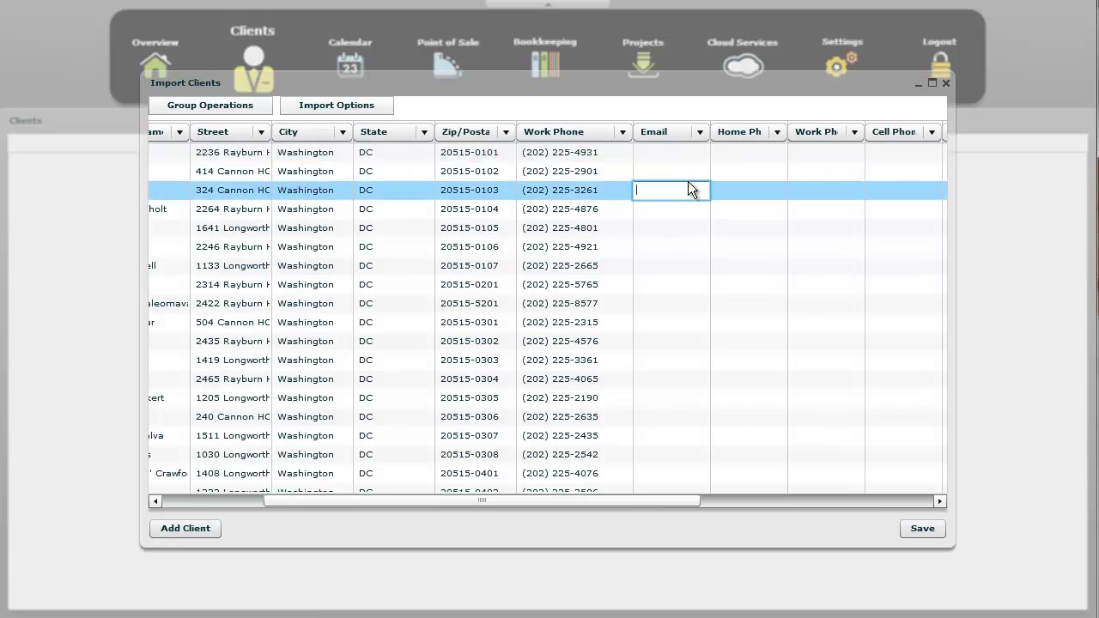
# Set the field assignments of the empty Email and Home Phone columns to blank
pyautogui.click(700, 131)
pyautogui.scroll(1, 706, 178)
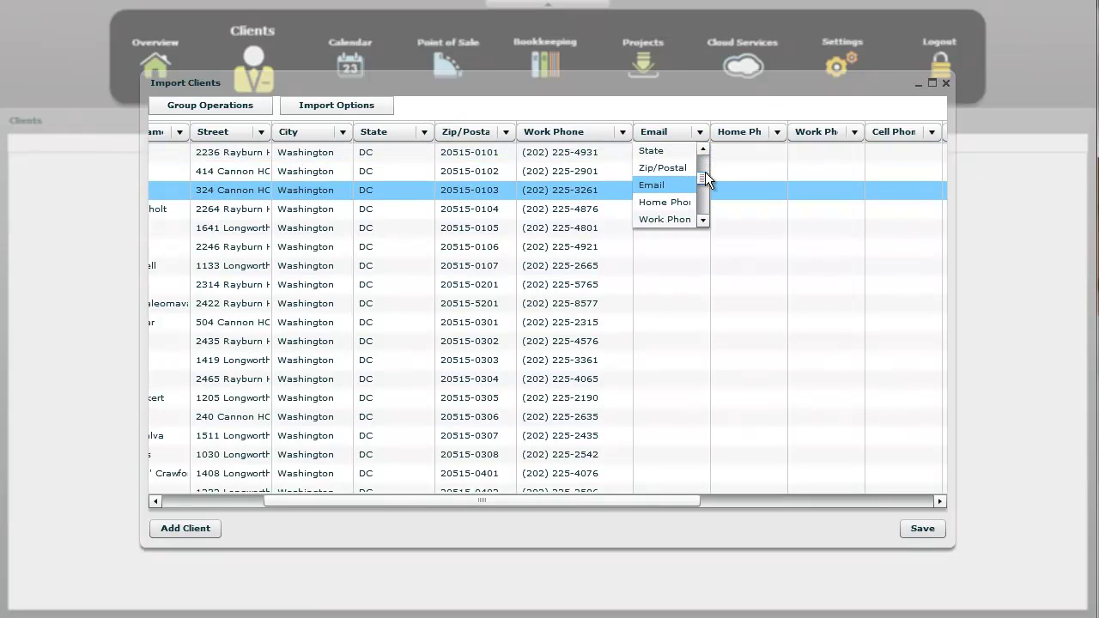
pyautogui.scroll(5, 704, 164)
pyautogui.click(676, 144)
pyautogui.click(777, 131)
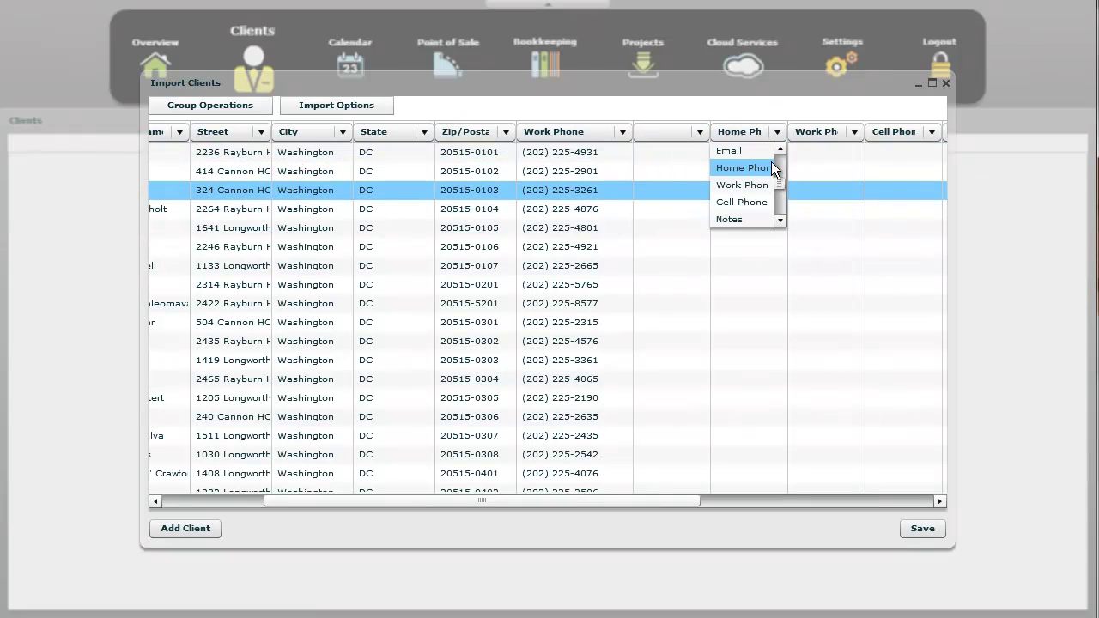
pyautogui.scroll(8, 739, 163)
pyautogui.click(747, 152)
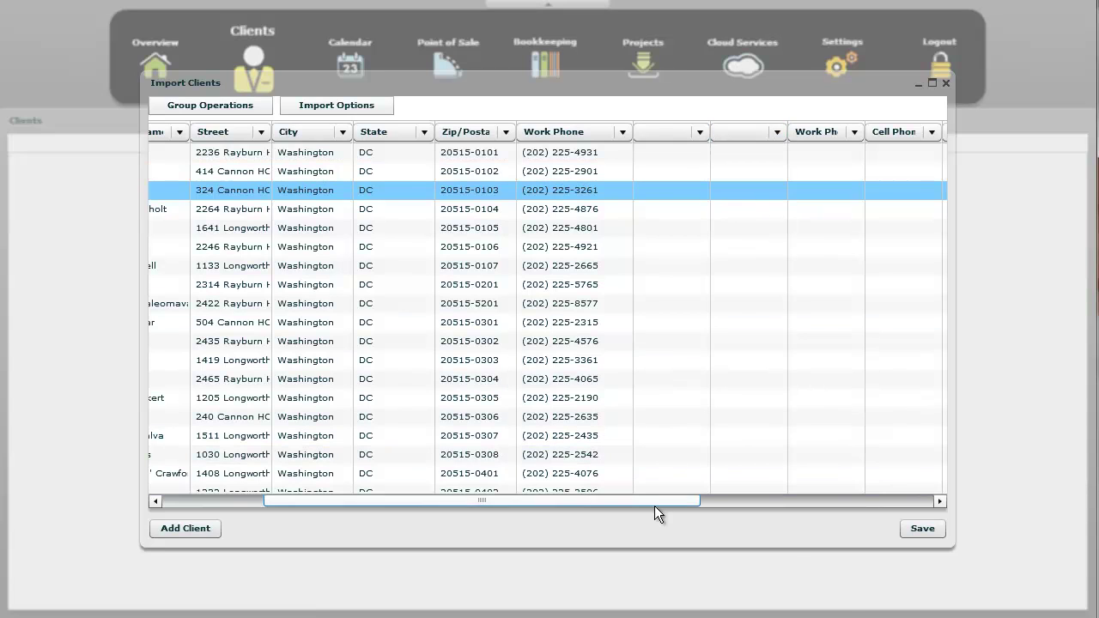
# Set the field assignments of the empty duplicate Work Phone column and the Cell Phone column to blank
pyautogui.click(667, 492)
pyautogui.moveTo(670, 503); pyautogui.dragTo(901, 506)
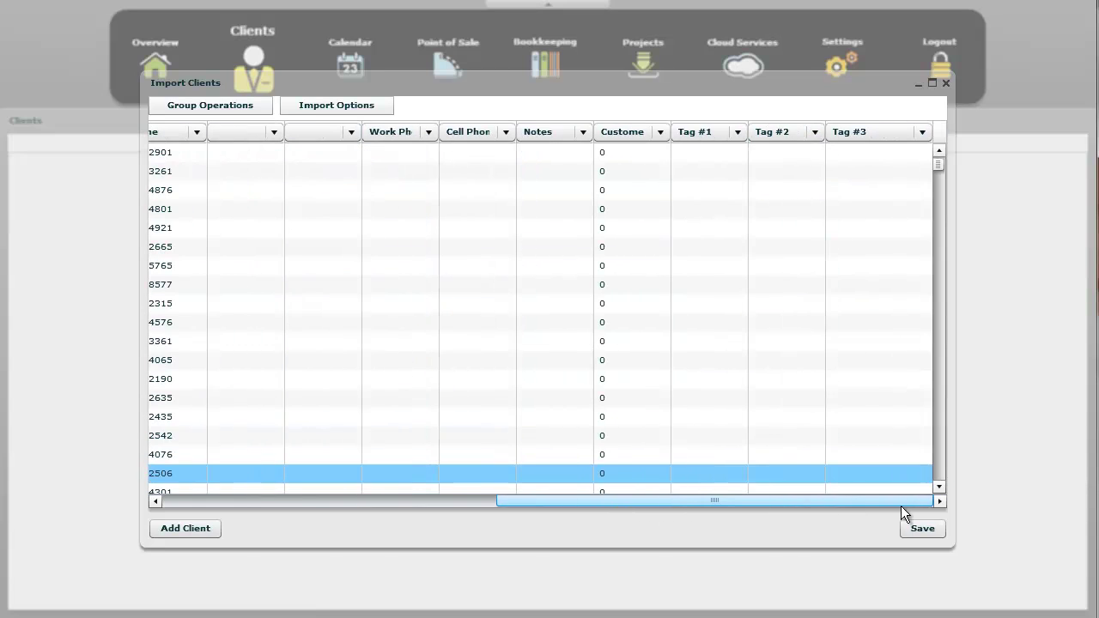
pyautogui.click(429, 132)
pyautogui.scroll(6, 435, 180)
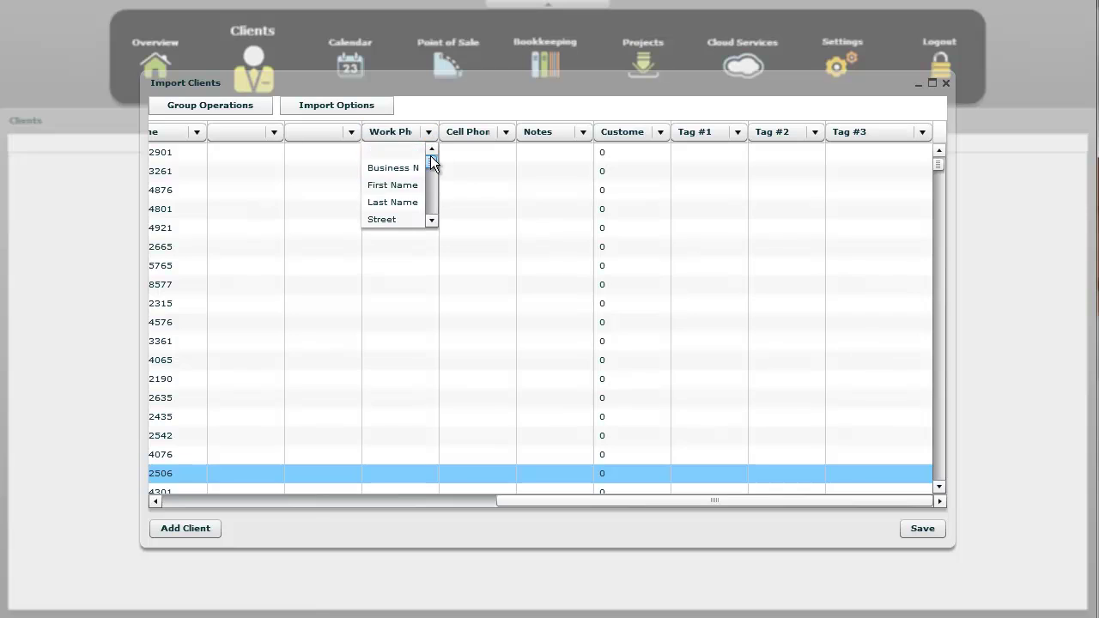
pyautogui.click(399, 148)
pyautogui.click(469, 135)
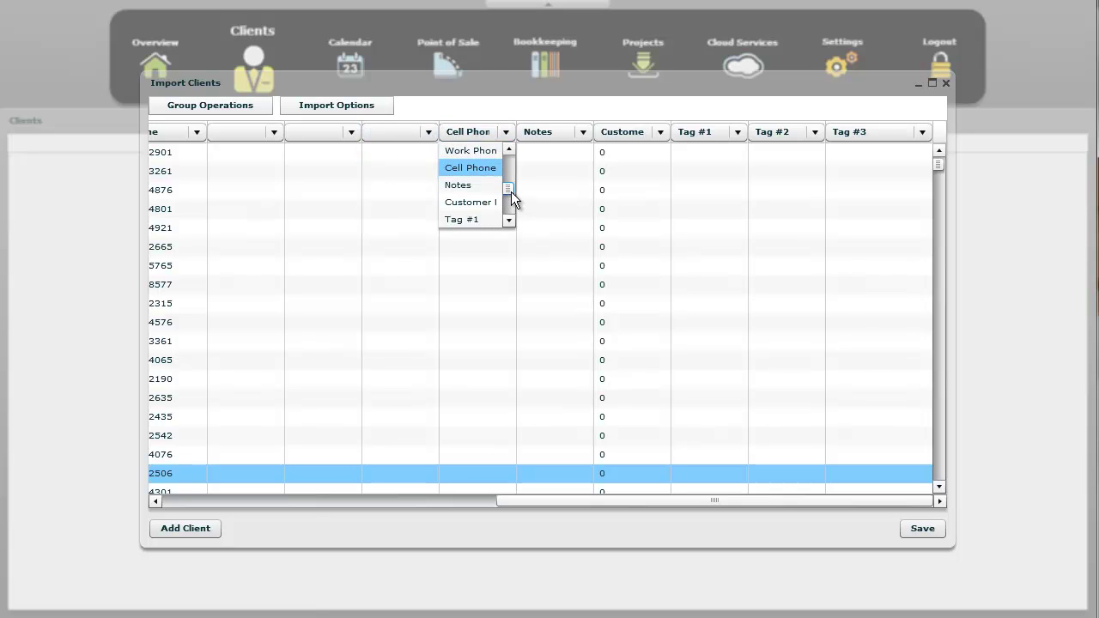
pyautogui.scroll(5, 511, 192)
pyautogui.click(500, 150)
# Set the field assignments of the Notes column and the Customer column to blank
pyautogui.click(584, 132)
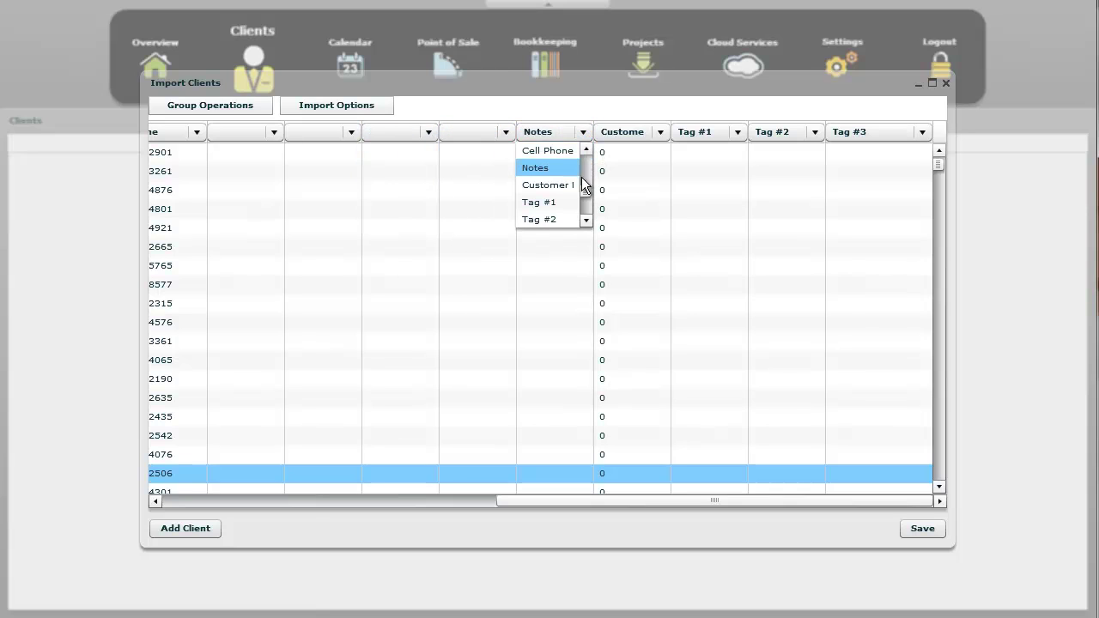
pyautogui.scroll(5, 586, 189)
pyautogui.click(561, 151)
pyautogui.click(661, 132)
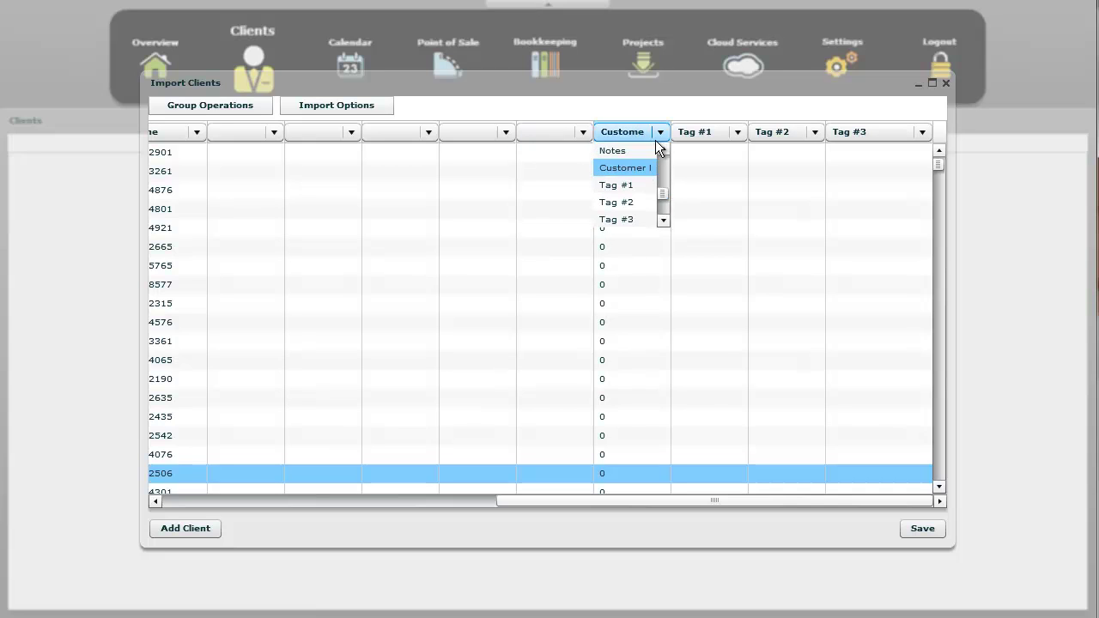
pyautogui.scroll(5, 663, 167)
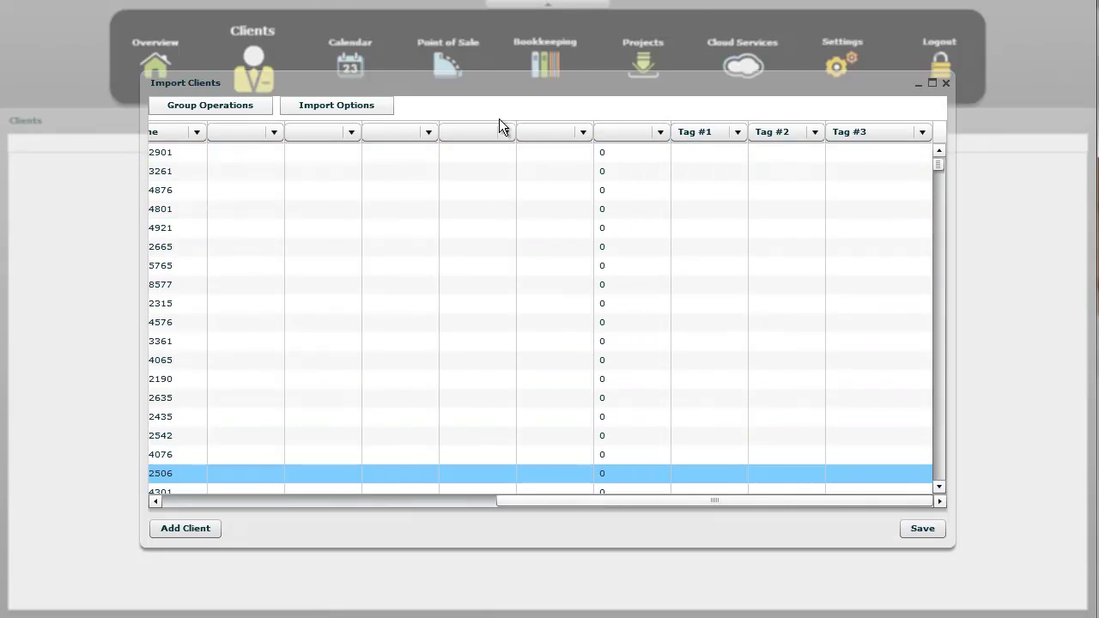
# Tag the first three visible clients as Sports Lover in the Tag #1 column
pyautogui.moveTo(531, 498); pyautogui.dragTo(126, 507)
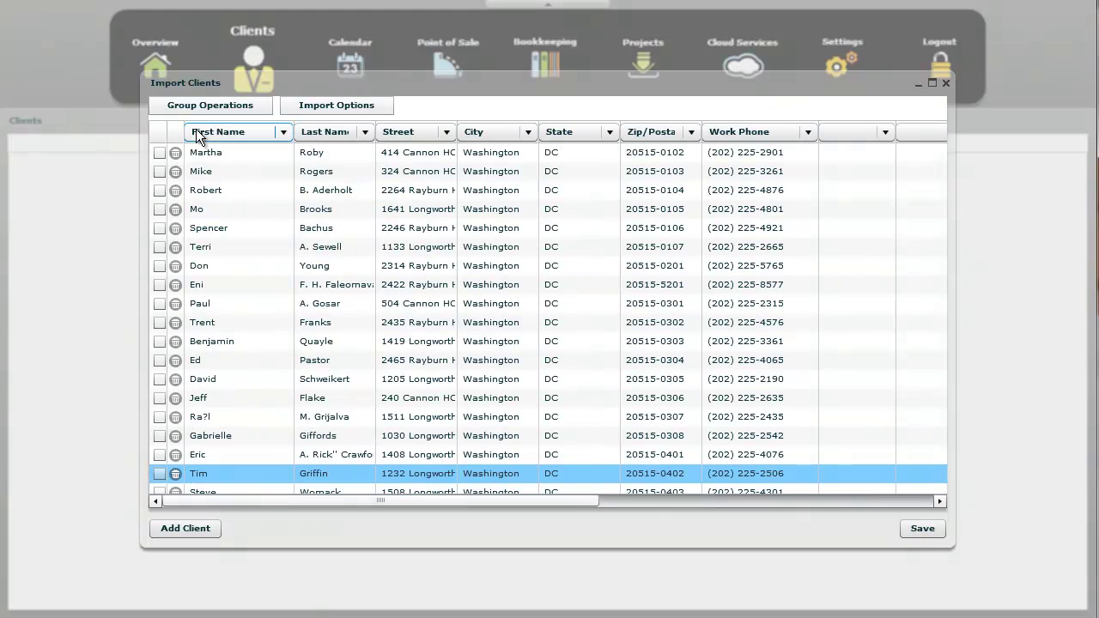
pyautogui.click(159, 153)
pyautogui.click(160, 172)
pyautogui.click(160, 190)
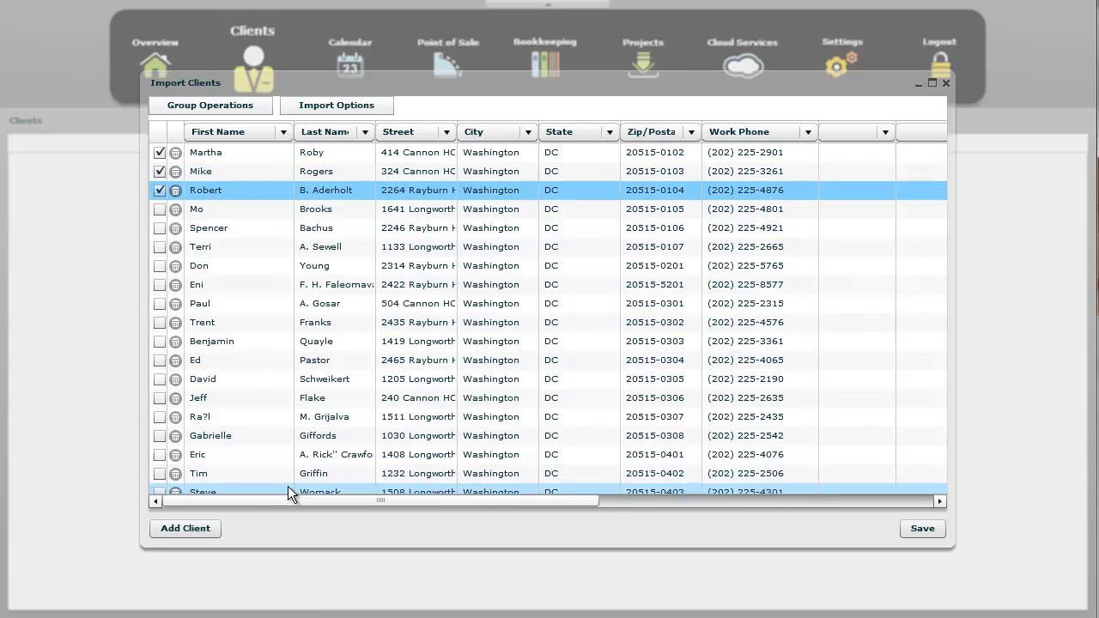
pyautogui.moveTo(296, 500); pyautogui.dragTo(634, 503)
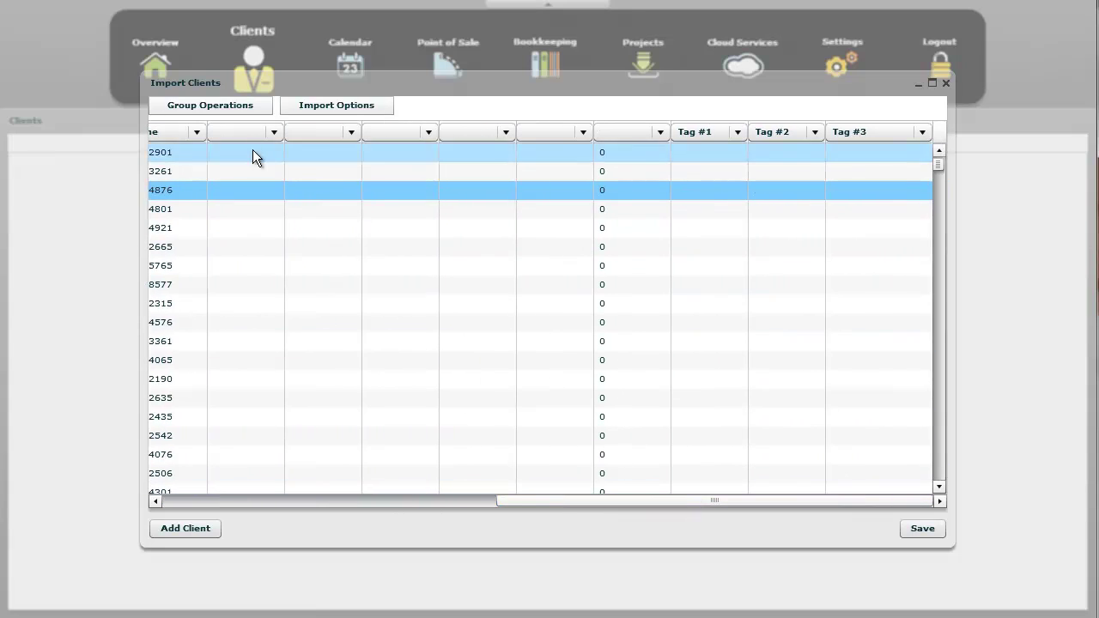
pyautogui.click(229, 107)
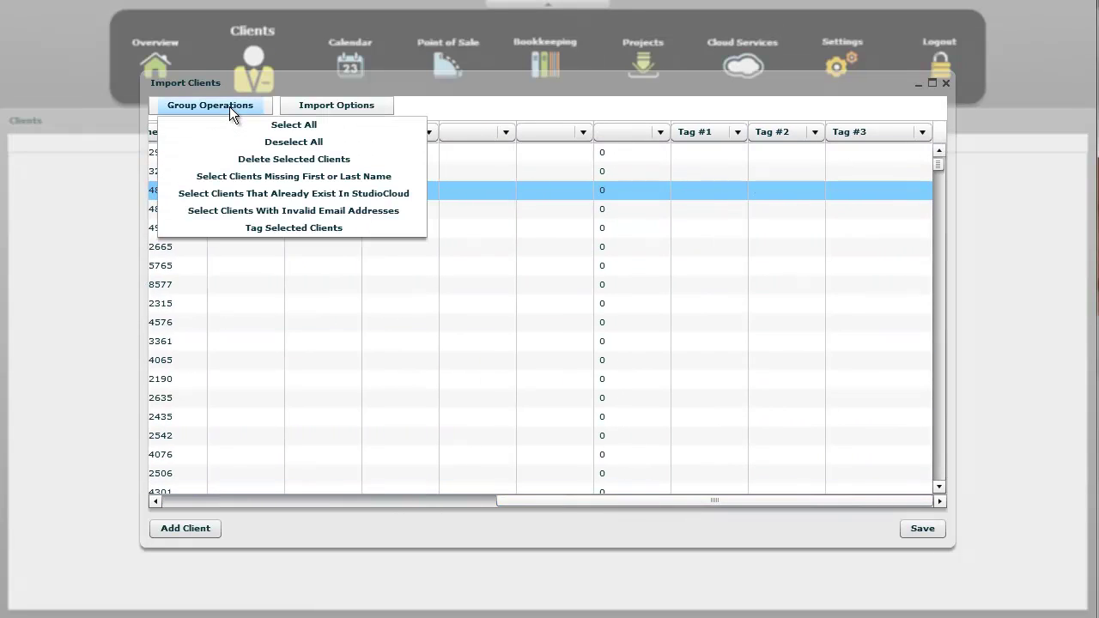
pyautogui.click(277, 228)
pyautogui.click(500, 279)
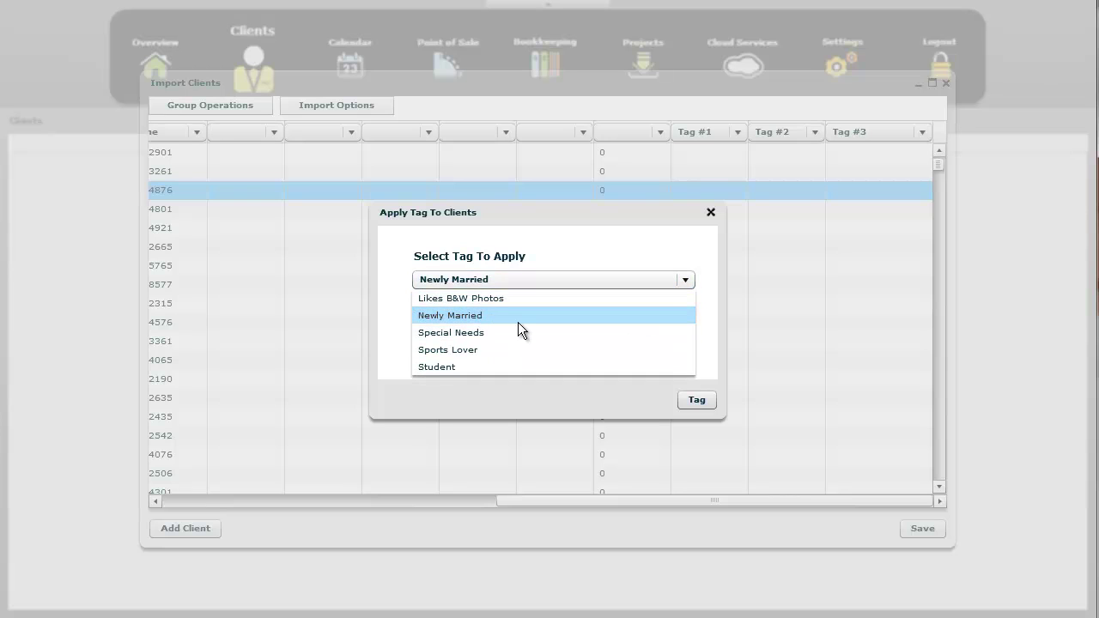
pyautogui.click(491, 349)
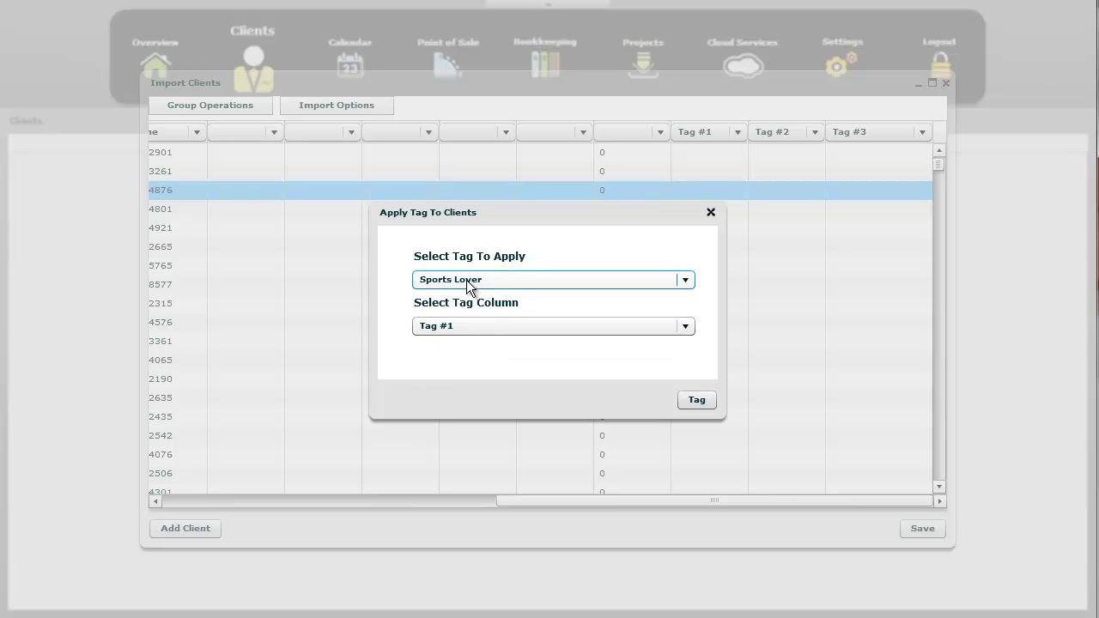
pyautogui.click(471, 325)
pyautogui.click(464, 348)
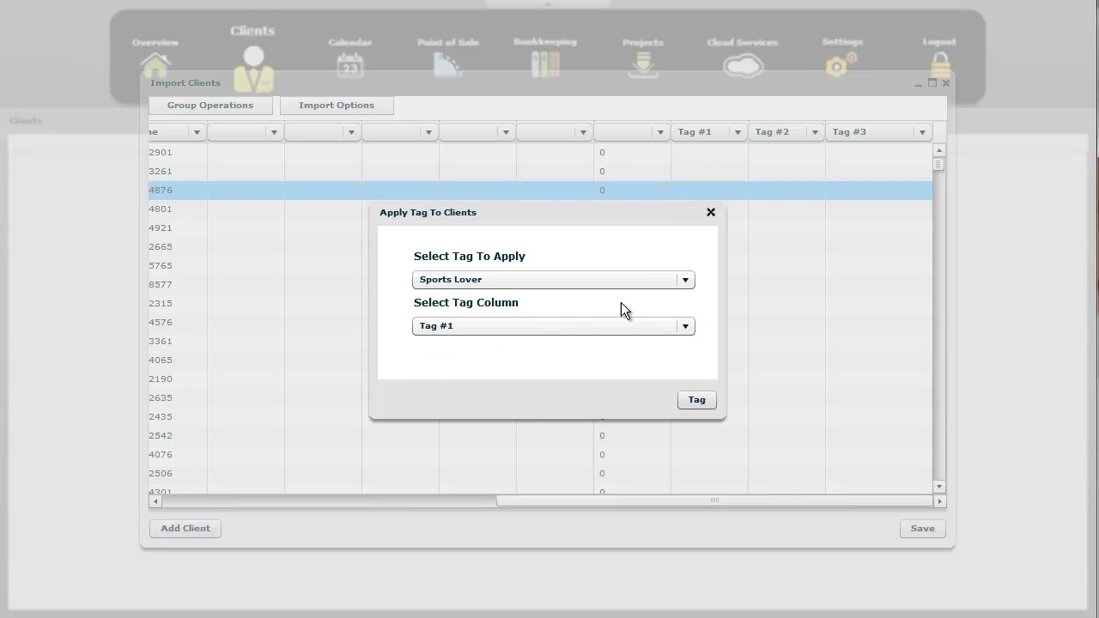
pyautogui.click(696, 401)
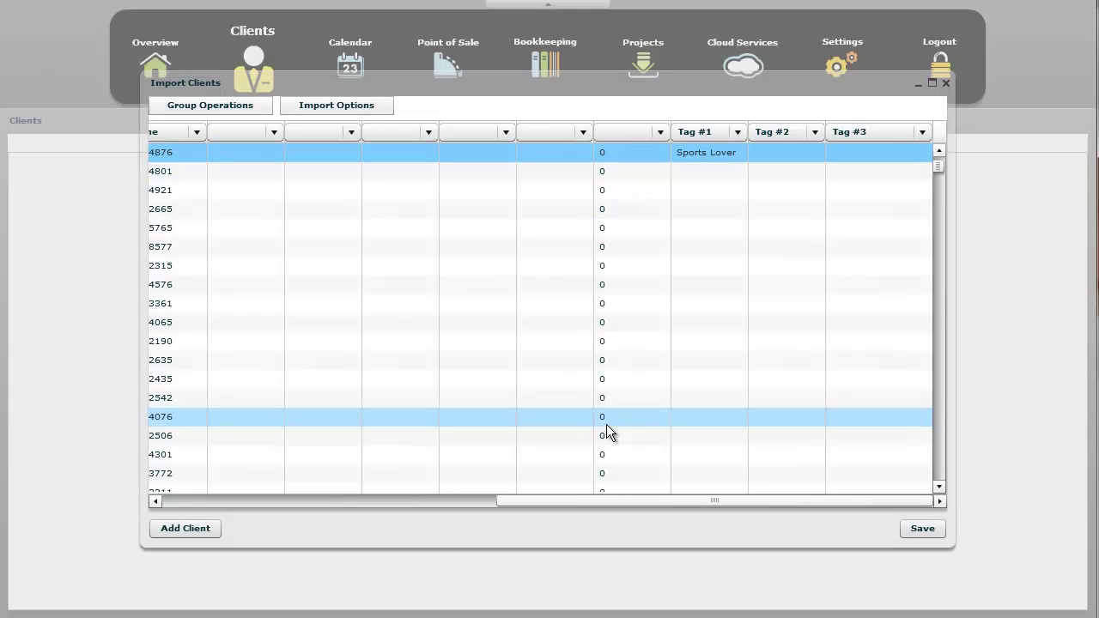
# Clear the Sports Lover entries from the Tag #1 fields of the three tagged clients
pyautogui.scroll(1, 804, 226)
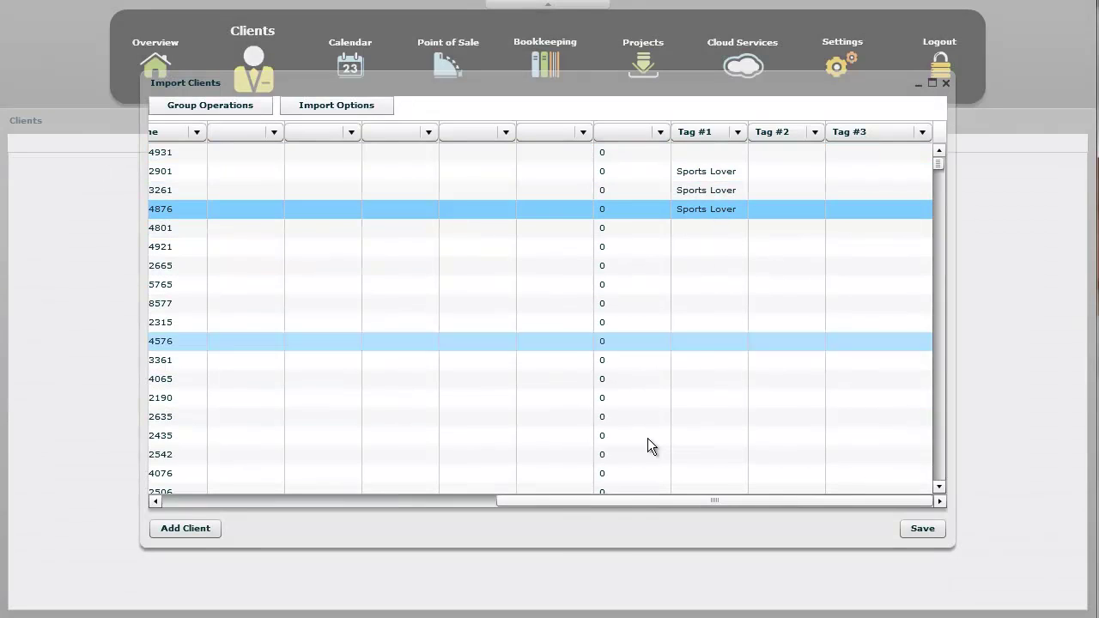
pyautogui.moveTo(560, 503); pyautogui.dragTo(197, 501)
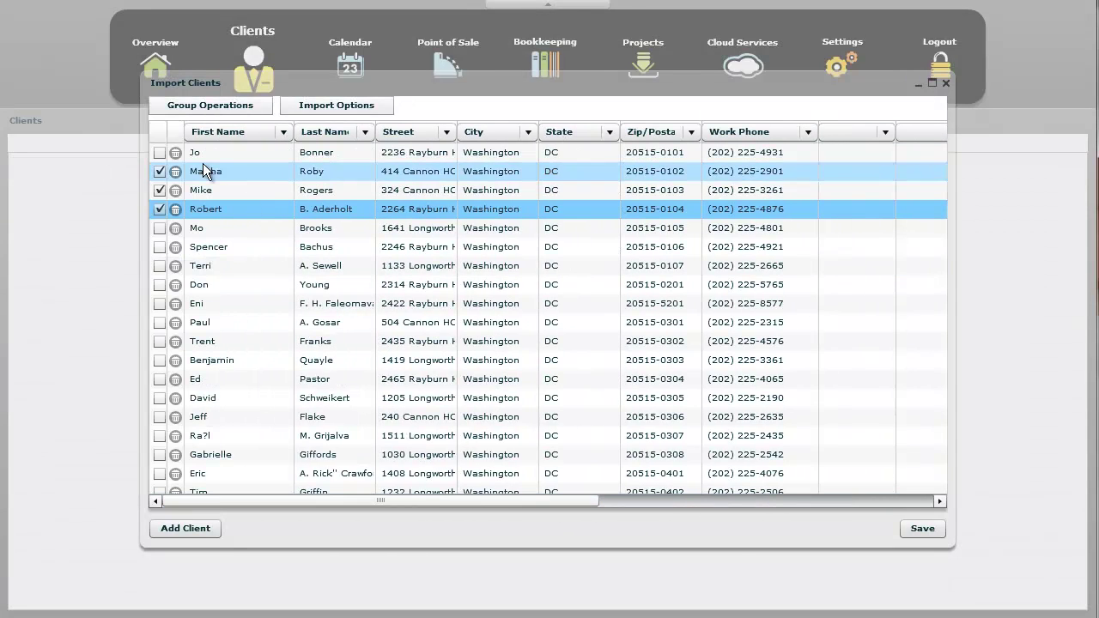
pyautogui.click(160, 171)
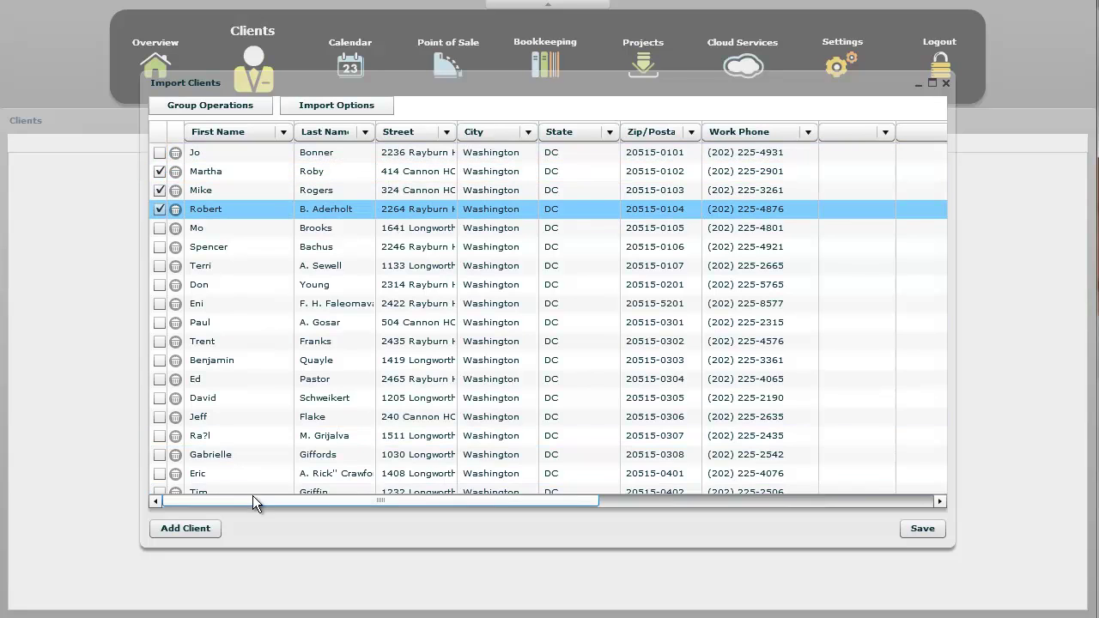
pyautogui.moveTo(253, 501); pyautogui.dragTo(744, 465)
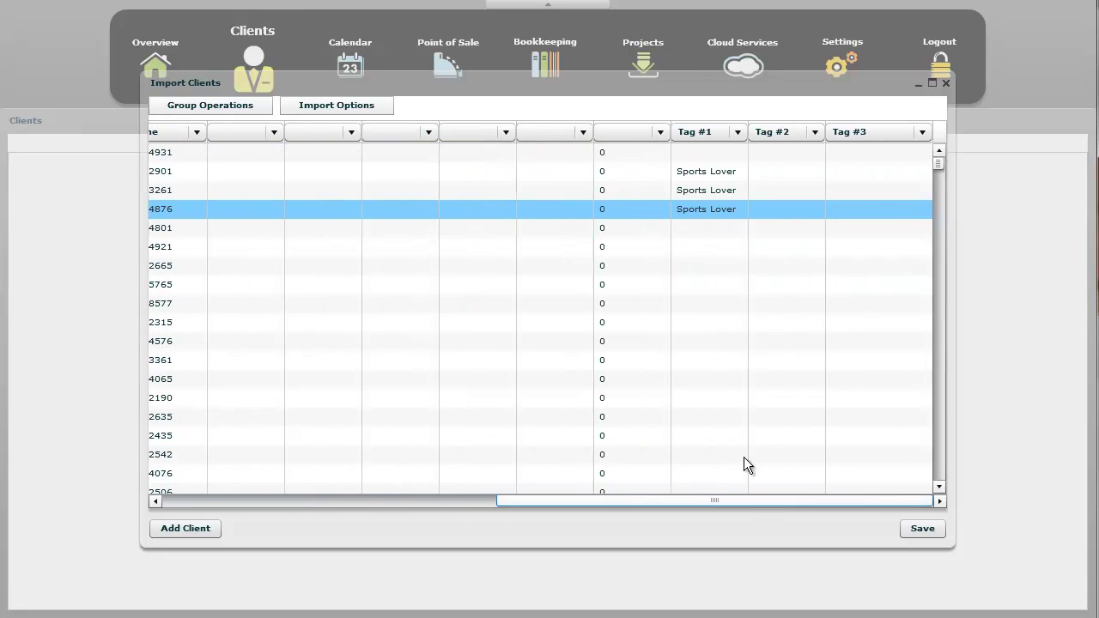
pyautogui.click(735, 174)
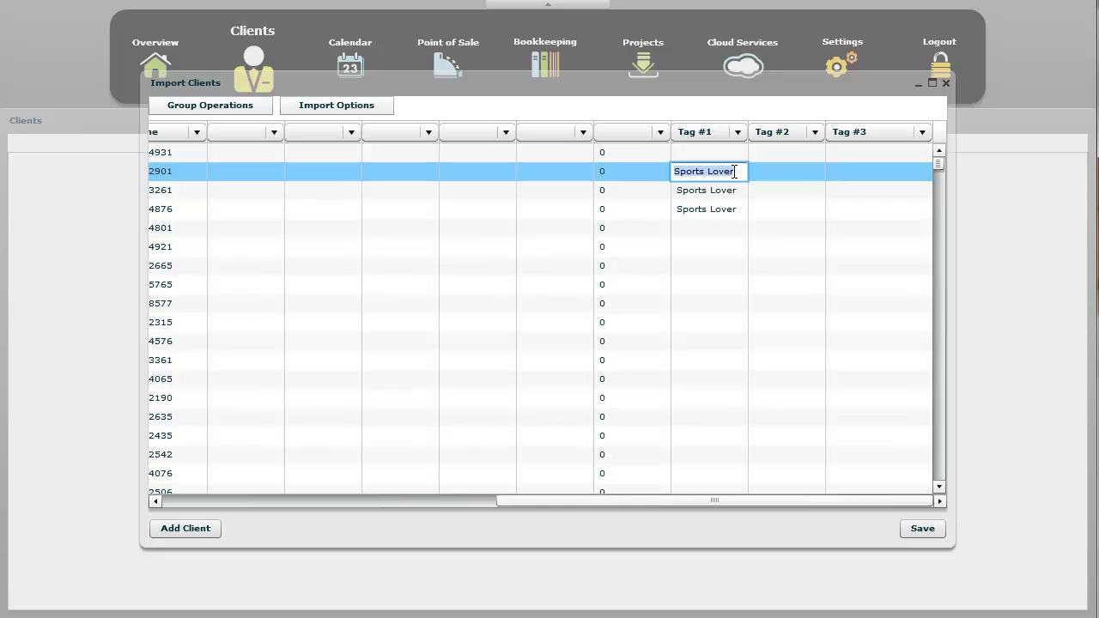
pyautogui.press('BackSpace')
pyautogui.click(718, 188)
pyautogui.press('BackSpace')
pyautogui.click(722, 207)
pyautogui.press('BackSpace')
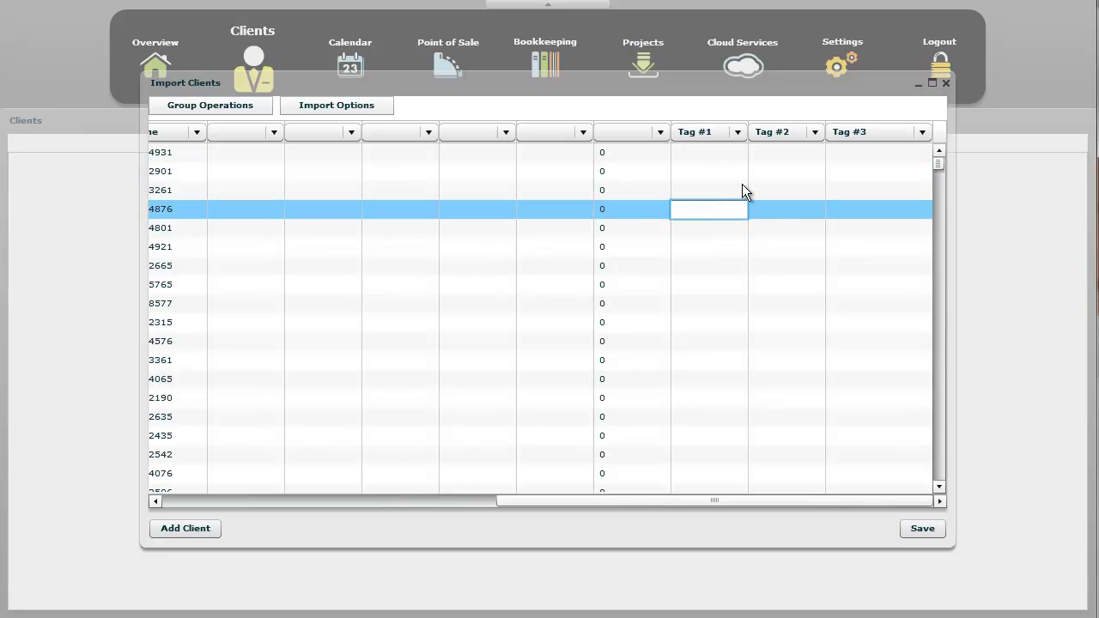
pyautogui.click(728, 154)
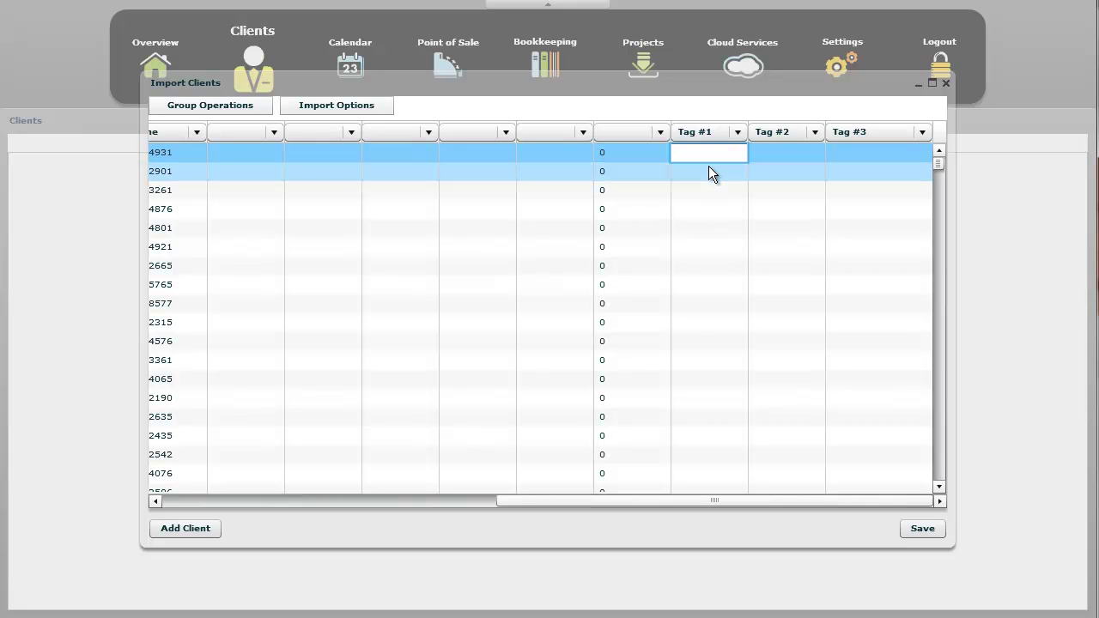
# Select all clients in the import list
pyautogui.click(686, 501)
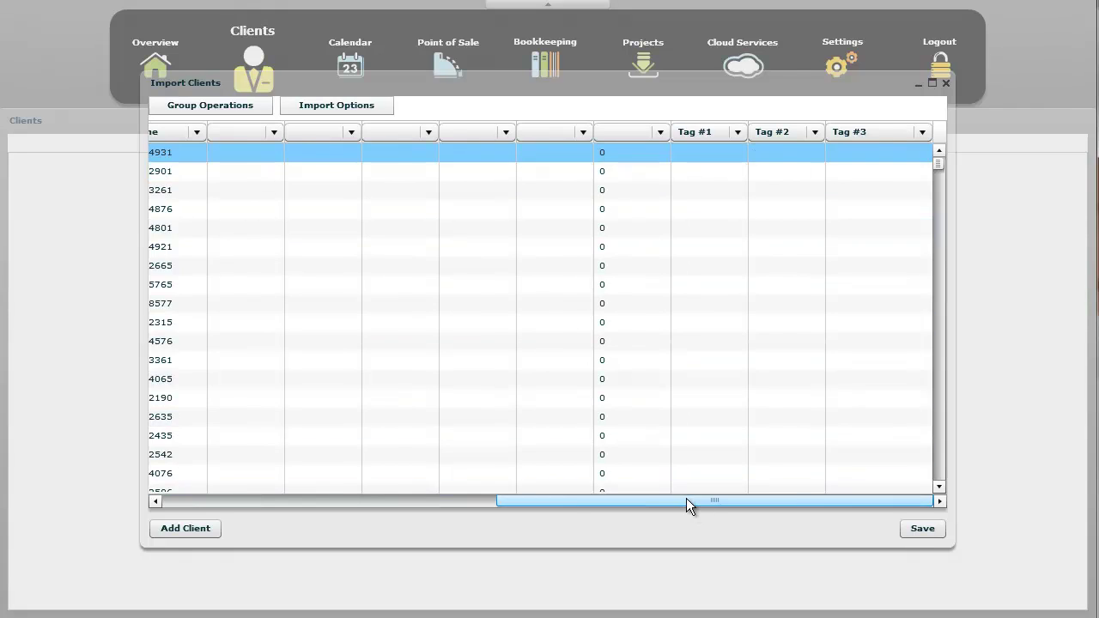
pyautogui.moveTo(686, 501); pyautogui.dragTo(213, 475)
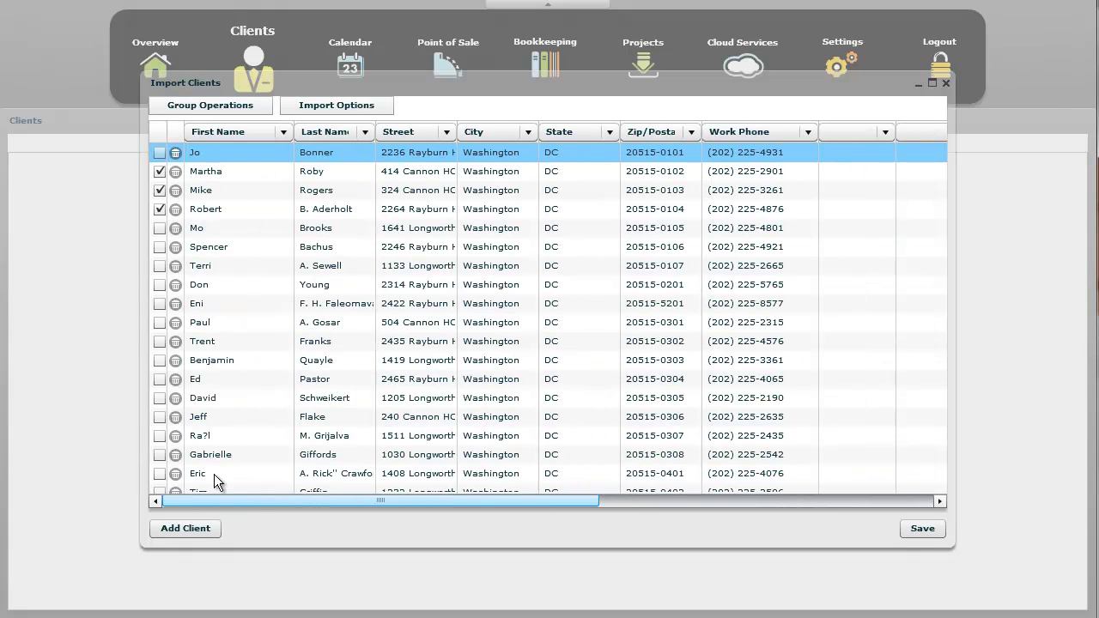
pyautogui.click(244, 105)
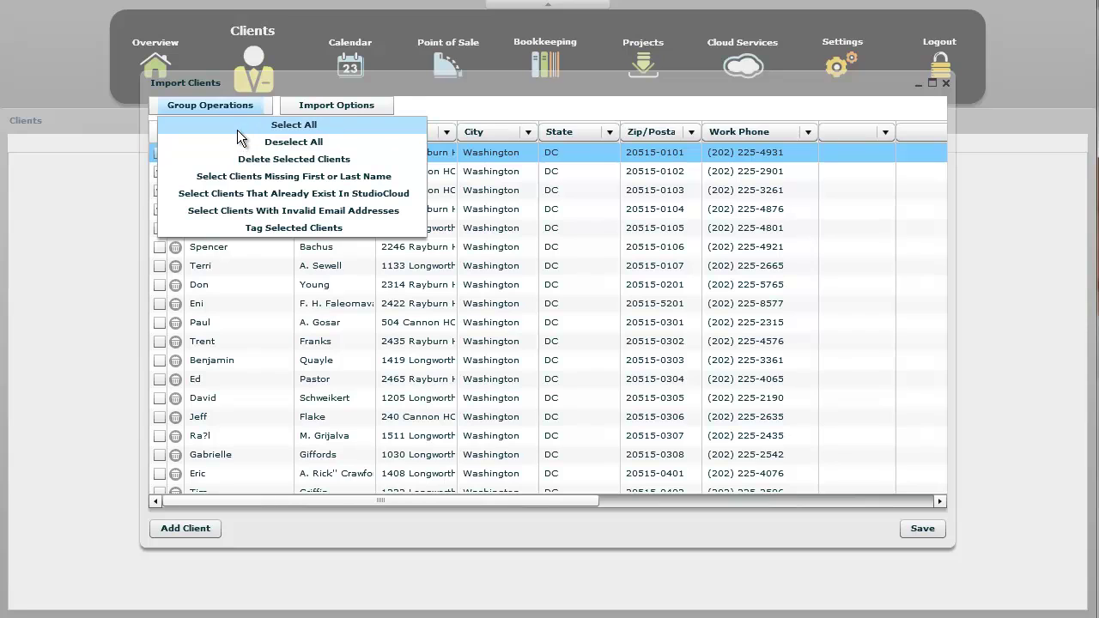
pyautogui.click(241, 138)
# Tag all selected clients as Student in the Tag #3 column
pyautogui.moveTo(333, 498); pyautogui.dragTo(783, 511)
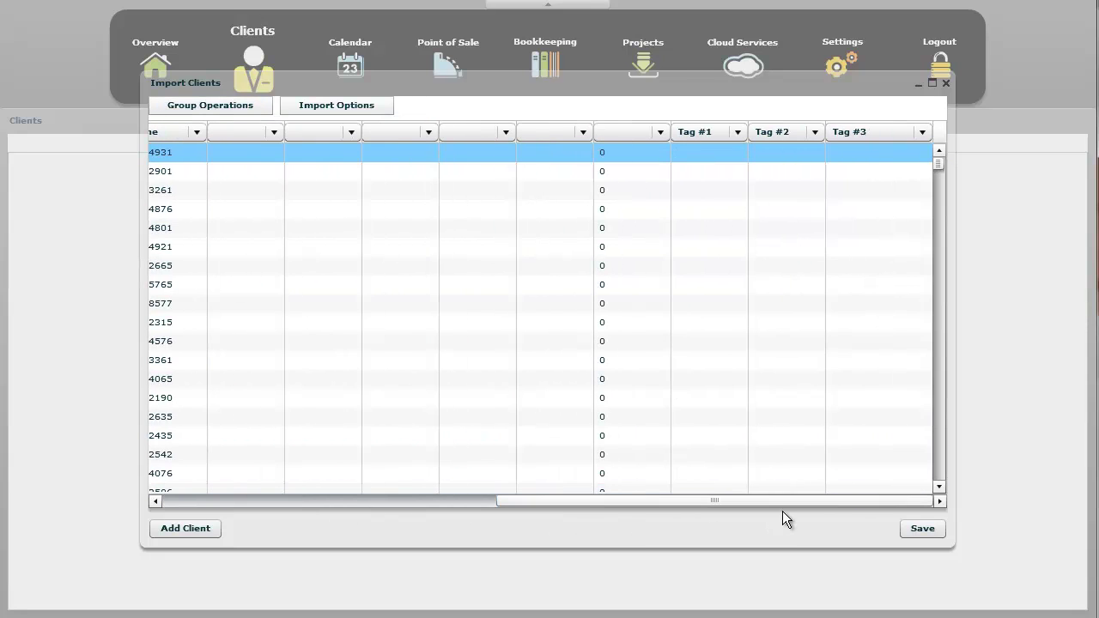
pyautogui.click(302, 104)
pyautogui.click(245, 103)
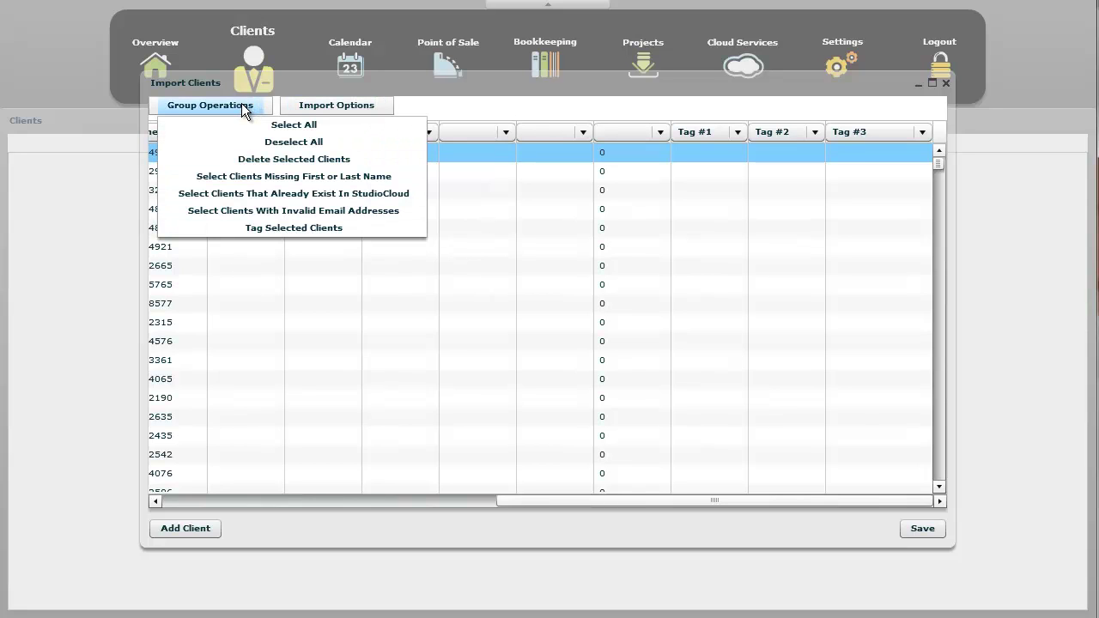
pyautogui.click(282, 228)
pyautogui.click(510, 279)
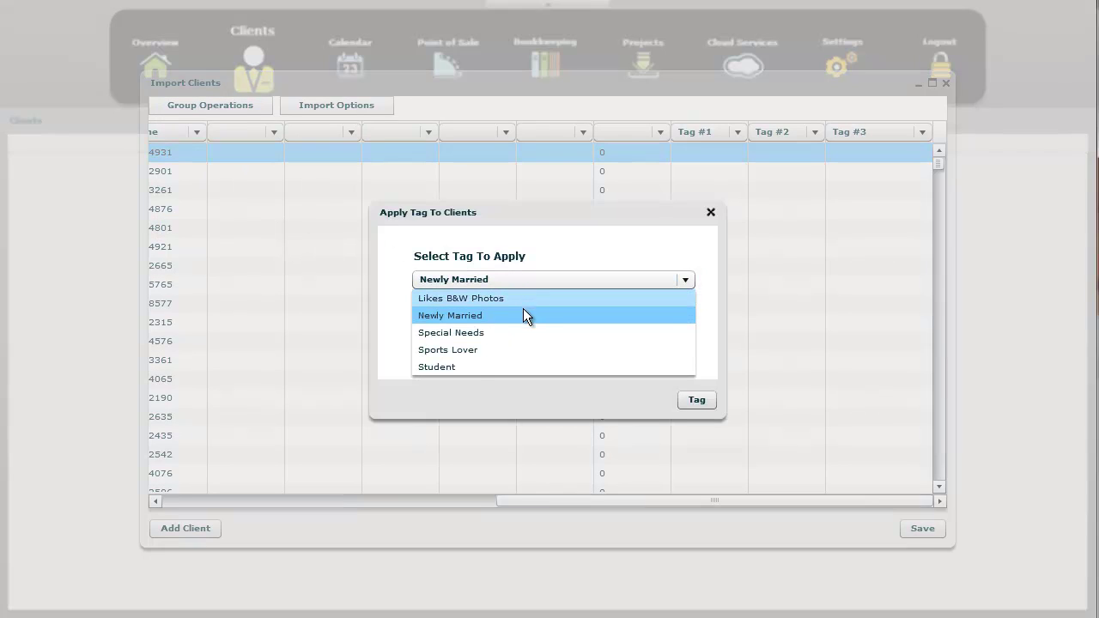
pyautogui.click(466, 368)
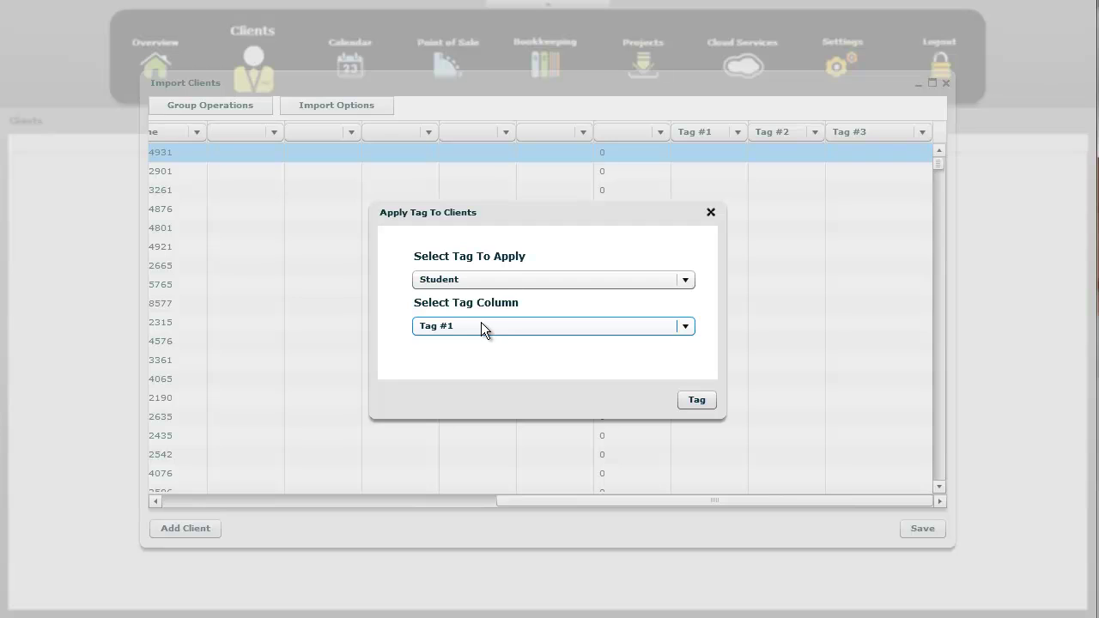
pyautogui.click(606, 326)
pyautogui.click(569, 378)
pyautogui.click(696, 400)
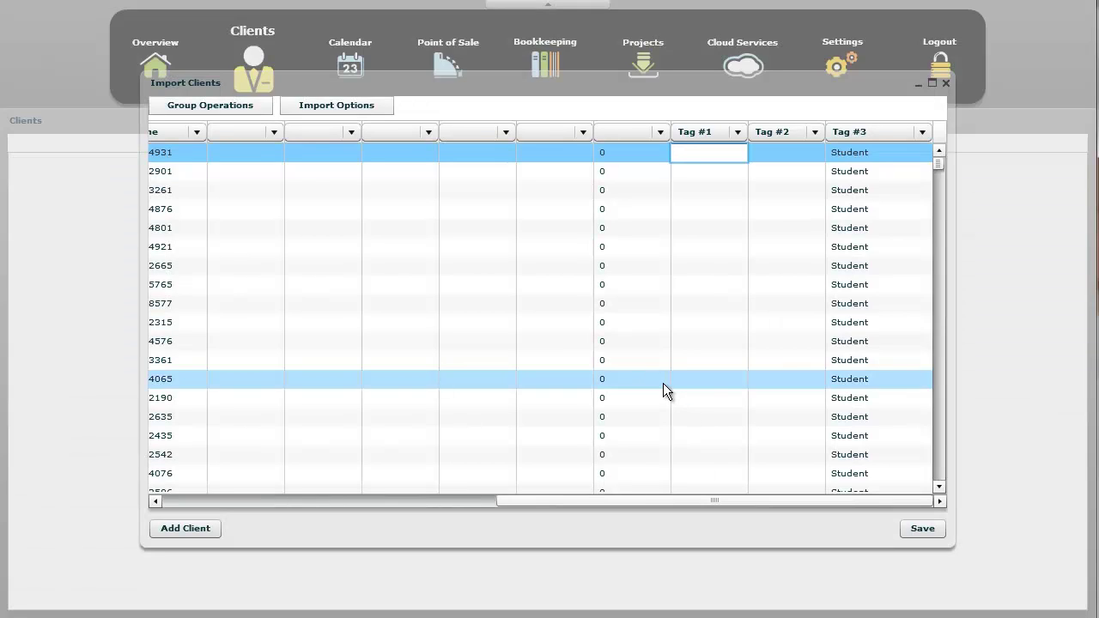
pyautogui.doubleClick(868, 189)
pyautogui.doubleClick(866, 152)
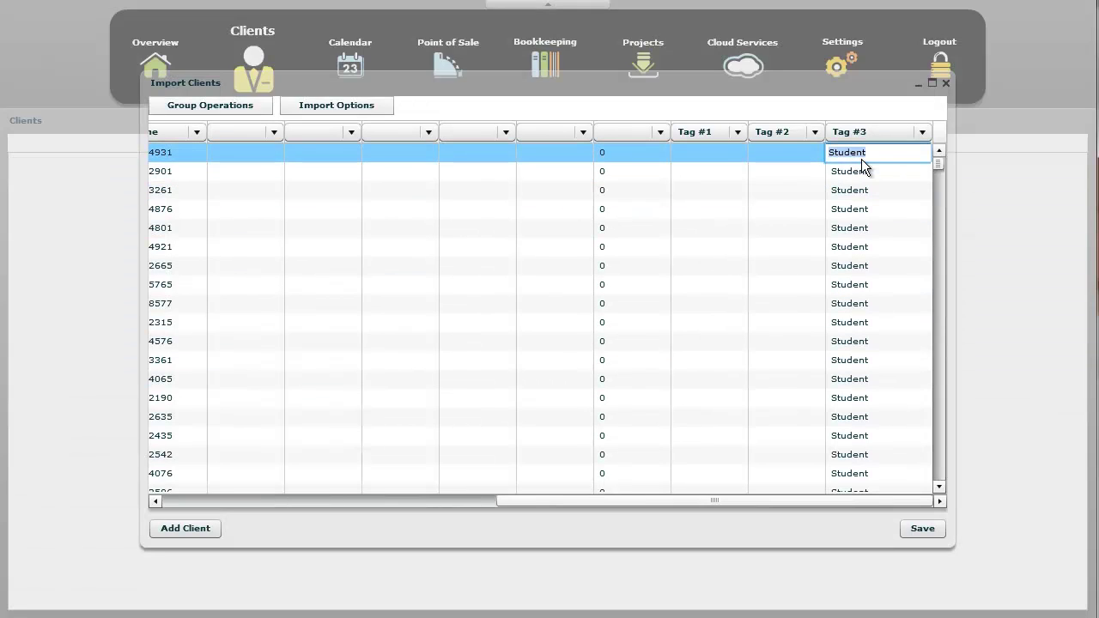
# Set the field assignments of the empty Tag #1 and Tag #2 columns to blank
pyautogui.moveTo(584, 505)
pyautogui.mouseDown()
pyautogui.moveTo(554, 505)
pyautogui.moveTo(566, 501)
pyautogui.mouseUp()
pyautogui.click(775, 132)
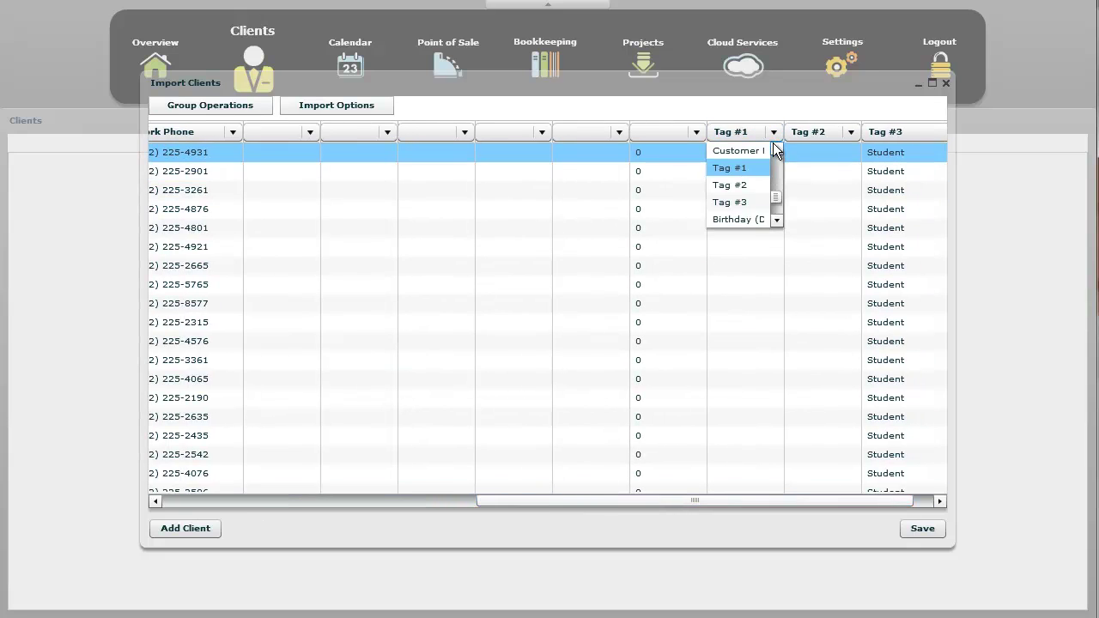
pyautogui.click(776, 149)
pyautogui.moveTo(775, 200); pyautogui.dragTo(775, 159)
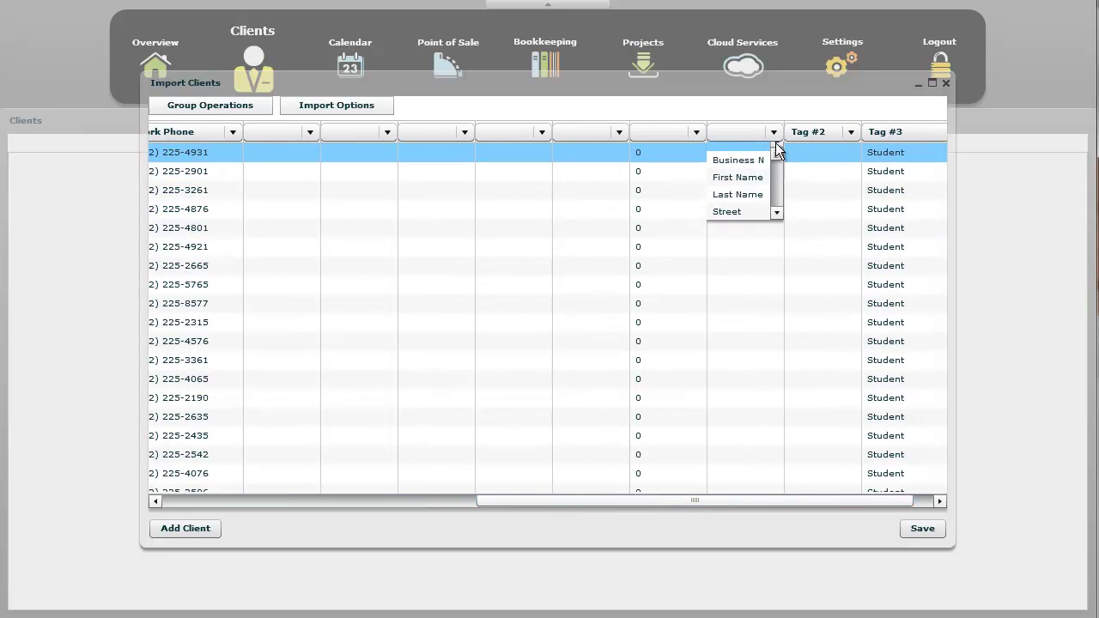
pyautogui.click(734, 151)
pyautogui.click(851, 132)
pyautogui.moveTo(856, 208); pyautogui.dragTo(855, 157)
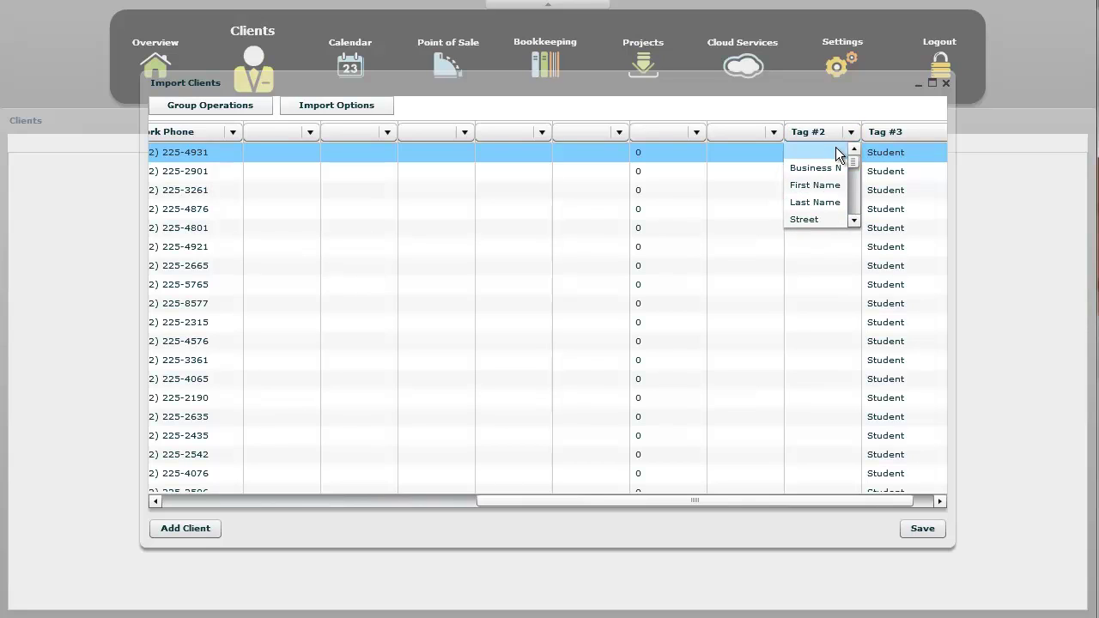
pyautogui.click(836, 149)
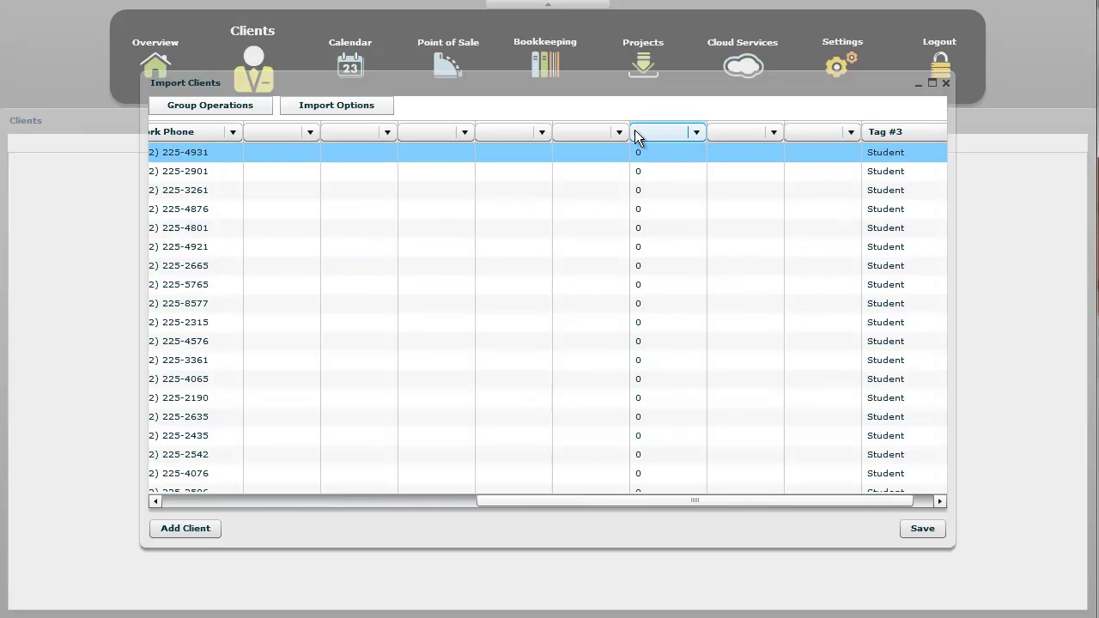
# Widen the unassigned column just before the column of zeros and look through its available field options
pyautogui.moveTo(629, 129); pyautogui.dragTo(726, 132)
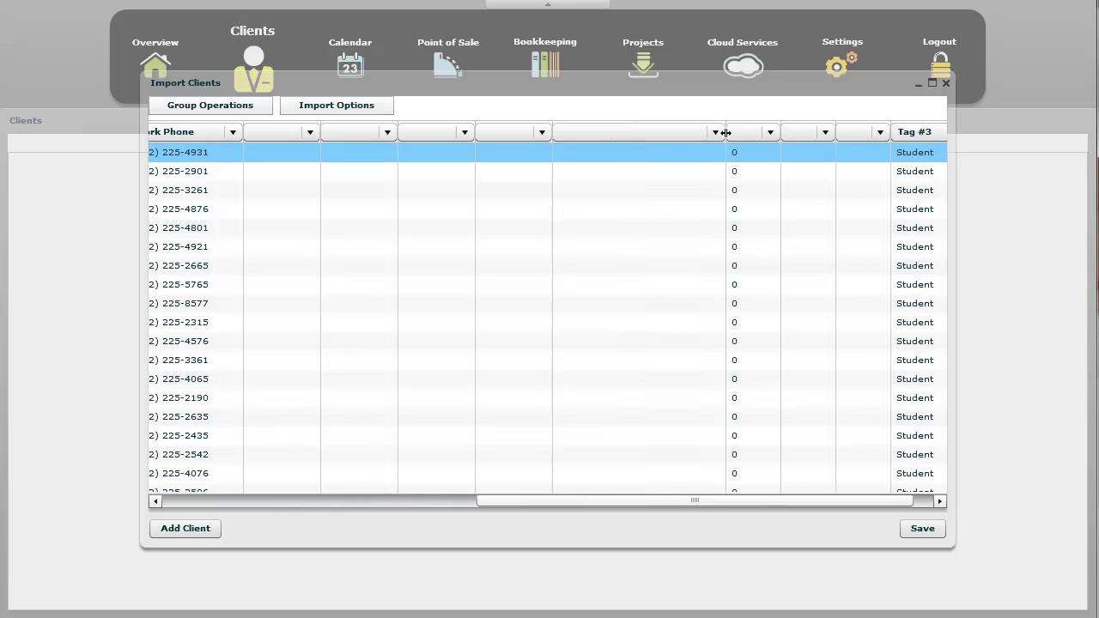
pyautogui.click(716, 133)
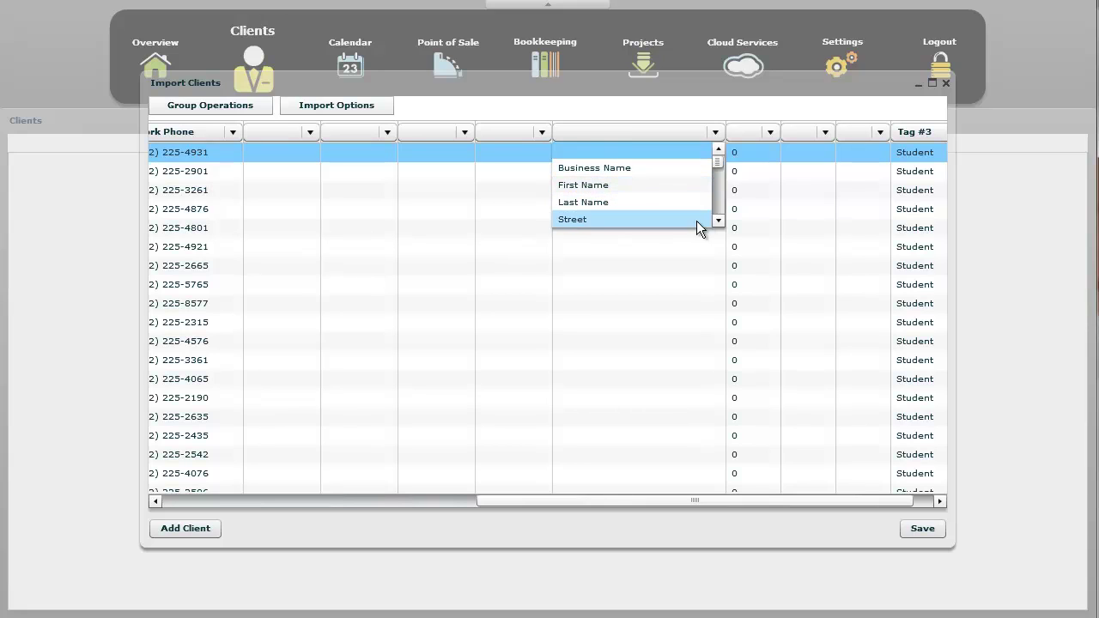
pyautogui.click(719, 222)
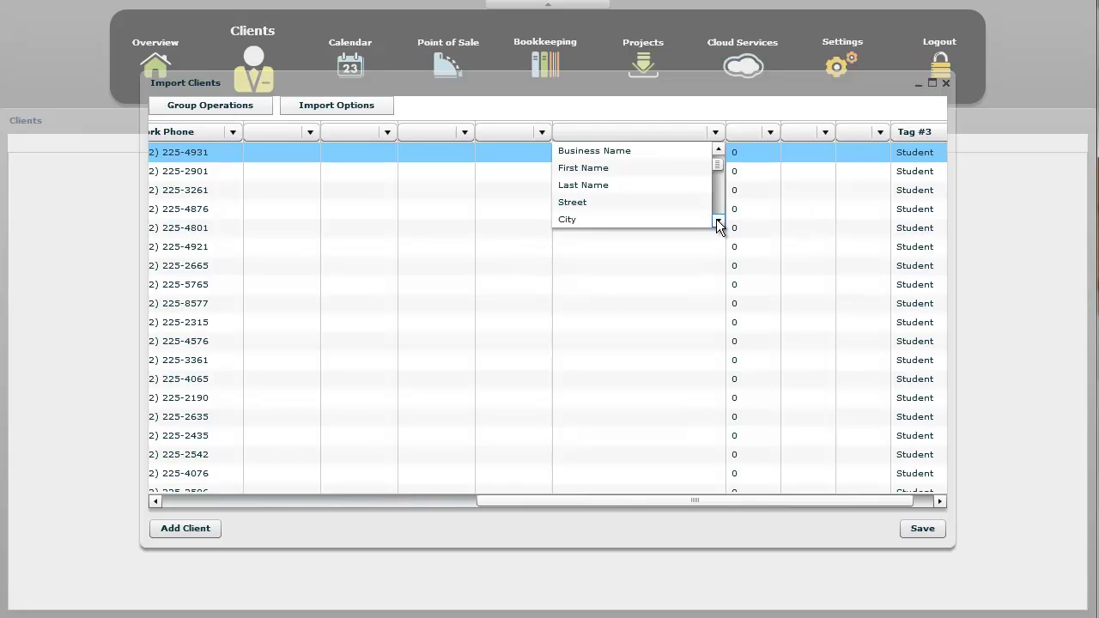
pyautogui.click(696, 113)
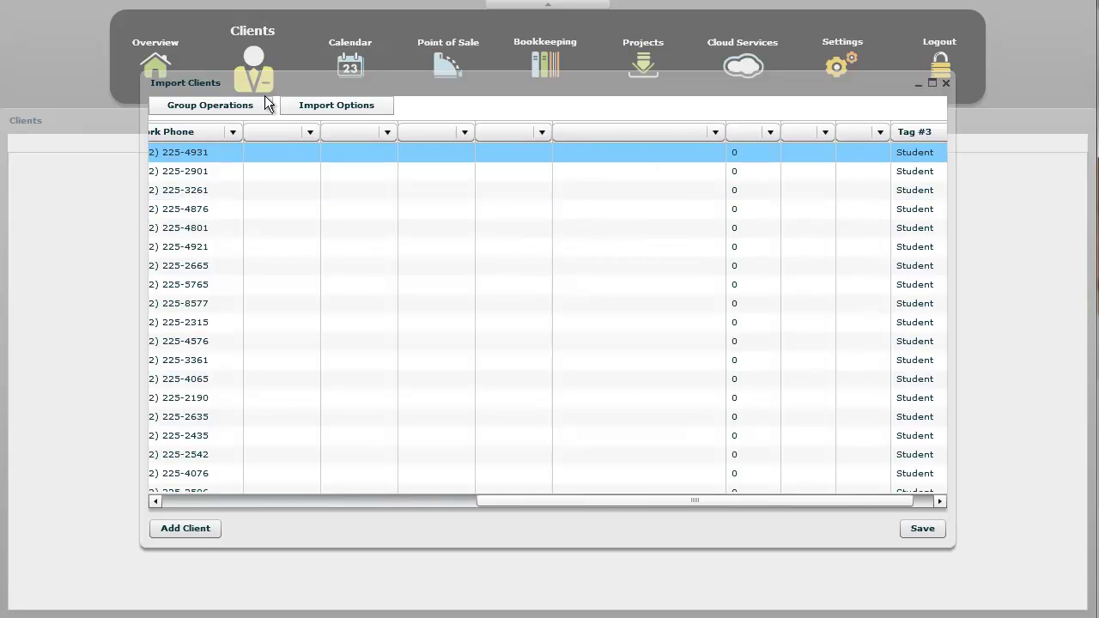
pyautogui.click(206, 104)
# Assign the widened empty column to the Notes field
pyautogui.click(712, 132)
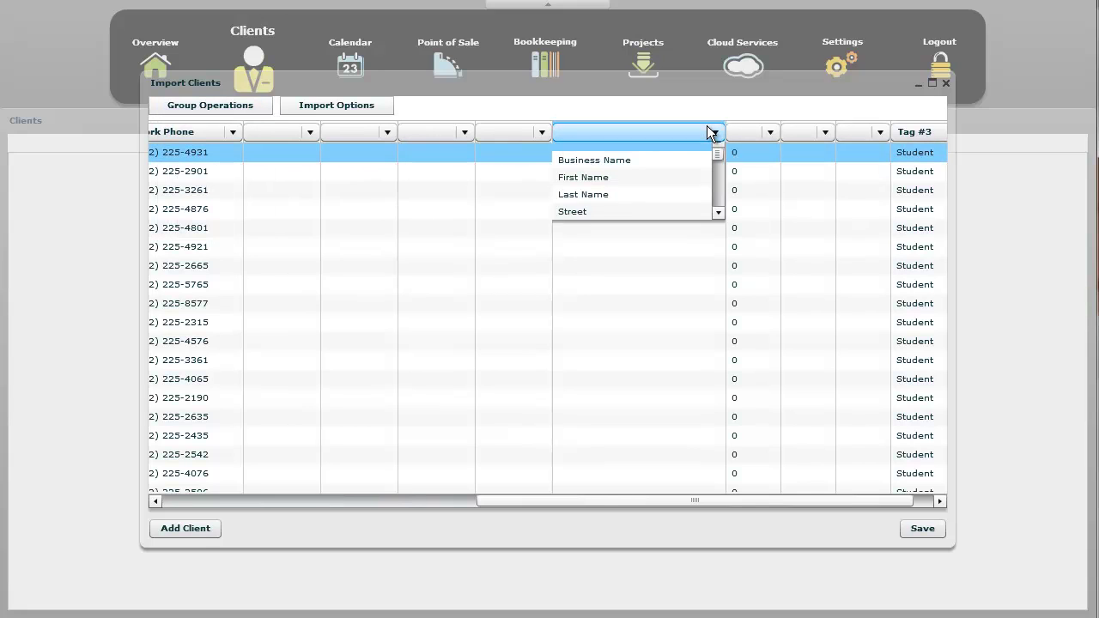
pyautogui.click(719, 221)
pyautogui.click(719, 221)
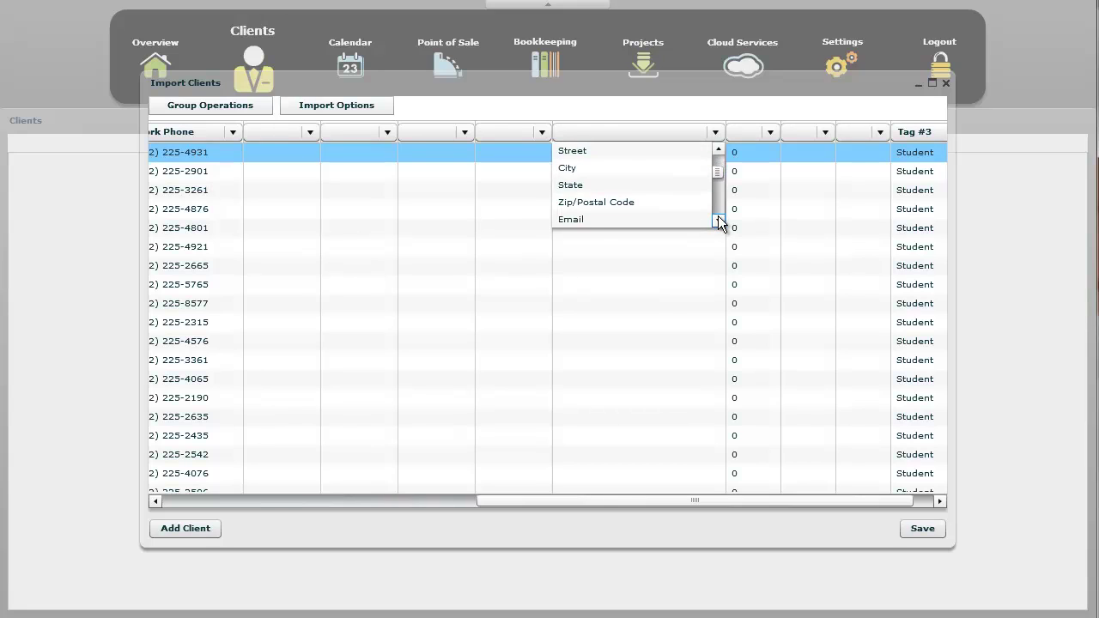
pyautogui.click(718, 221)
pyautogui.click(718, 220)
pyautogui.click(718, 221)
pyautogui.click(718, 221)
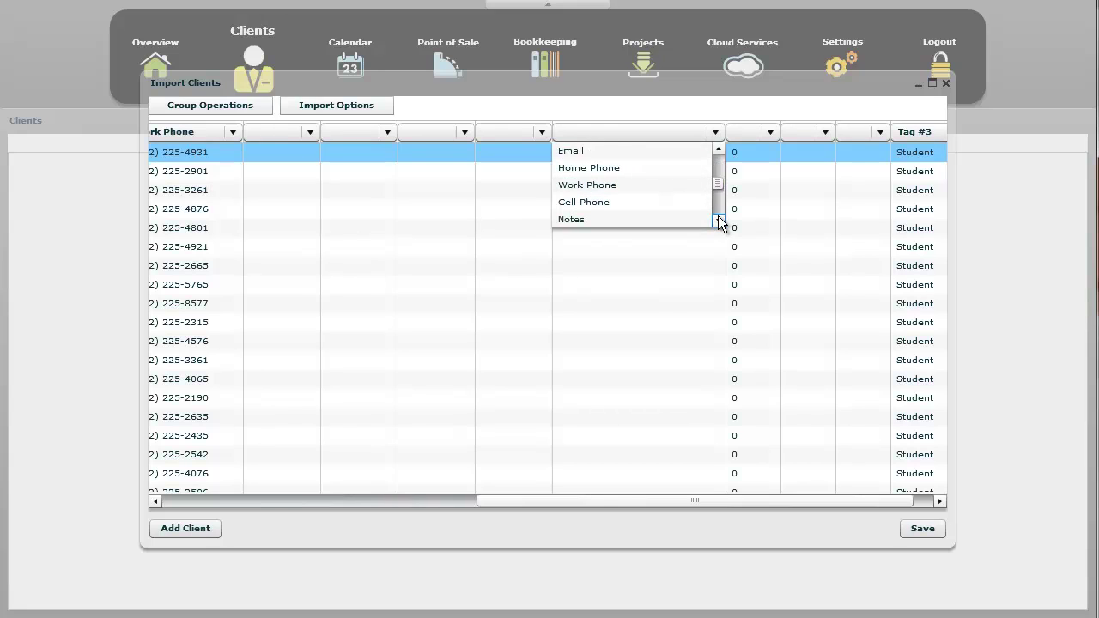
pyautogui.click(718, 221)
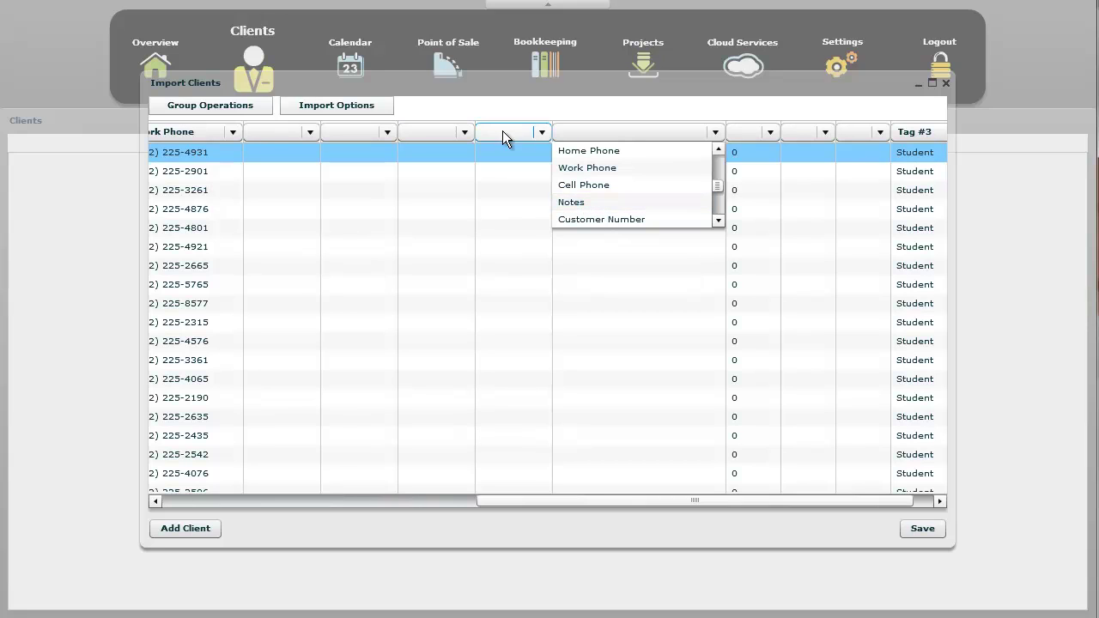
pyautogui.click(574, 201)
# Assign the unassigned column just before Notes to the Notes field and change it to Customer Number
pyautogui.click(542, 131)
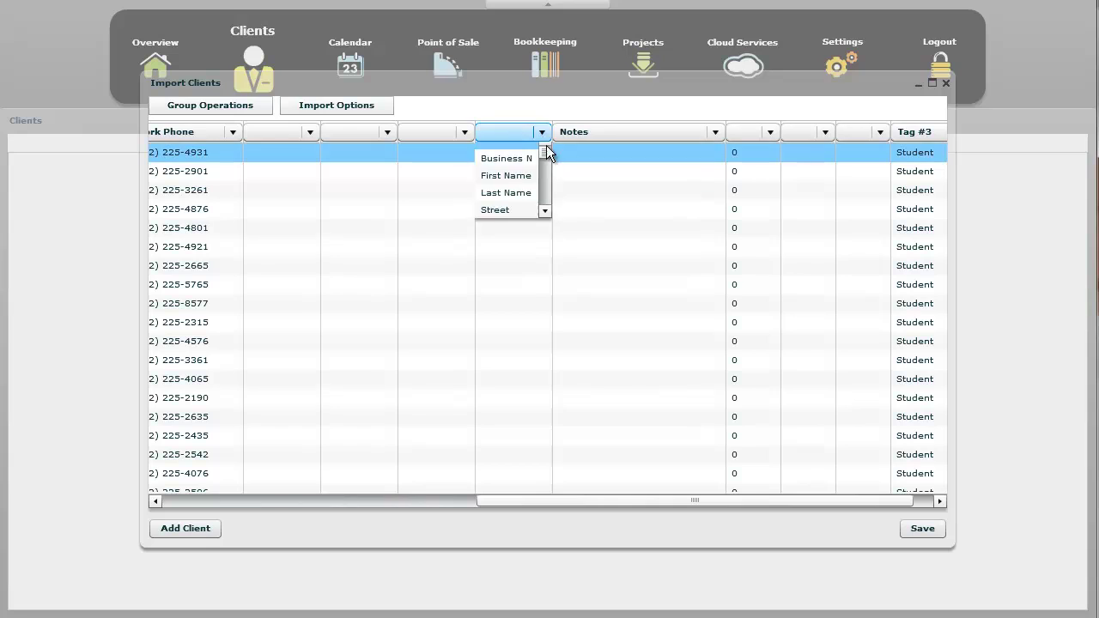
pyautogui.moveTo(544, 169); pyautogui.dragTo(546, 192)
pyautogui.scroll(-1, 546, 192)
pyautogui.click(523, 172)
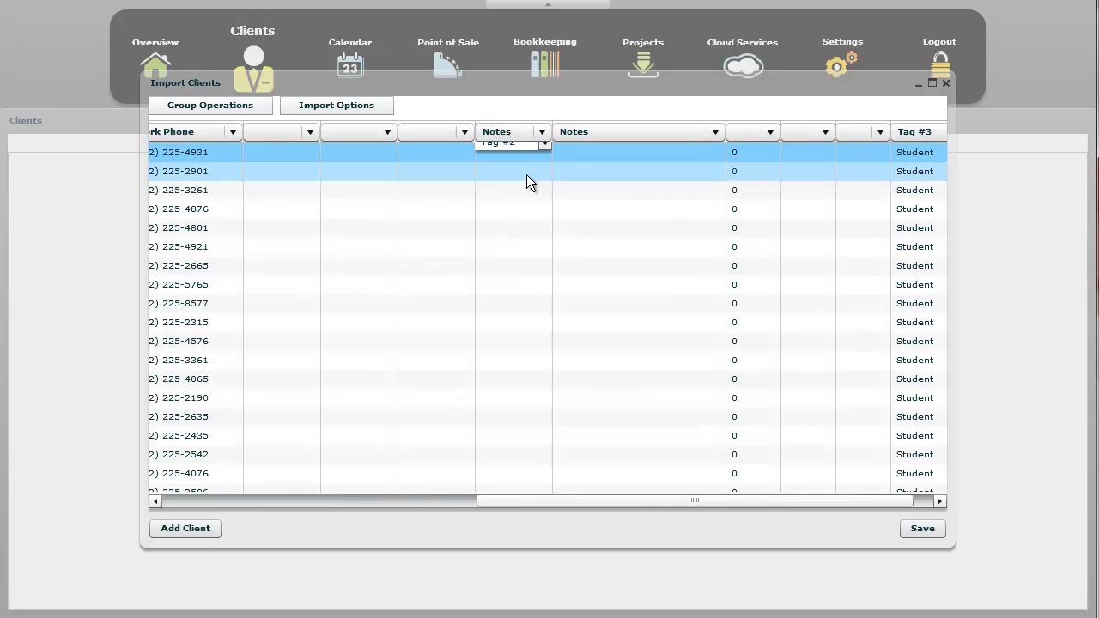
pyautogui.click(563, 150)
pyautogui.click(540, 131)
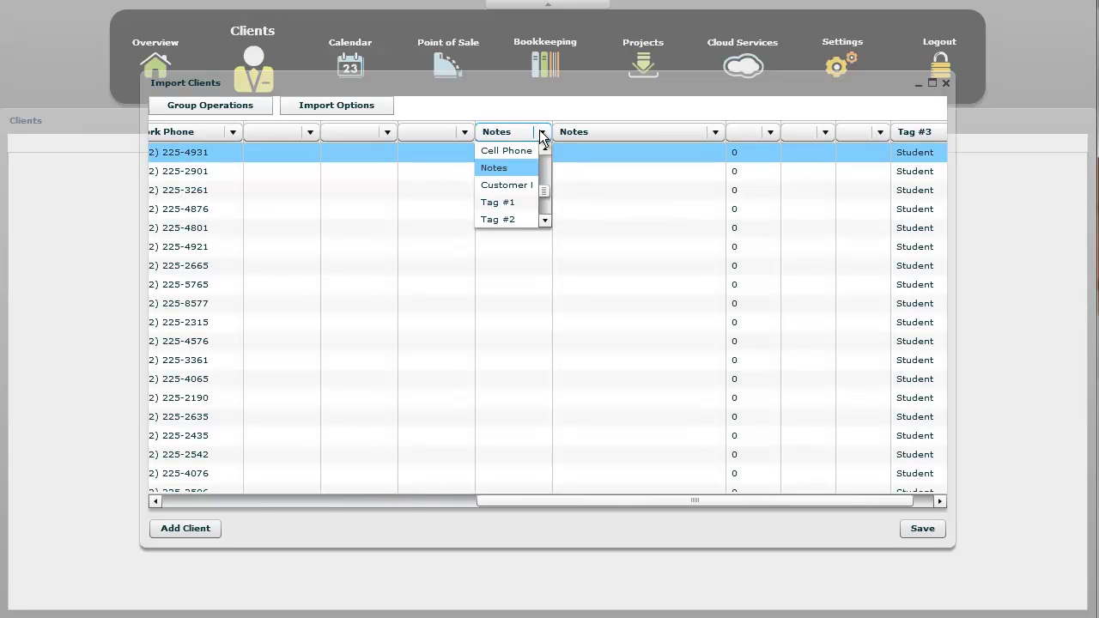
pyautogui.click(529, 179)
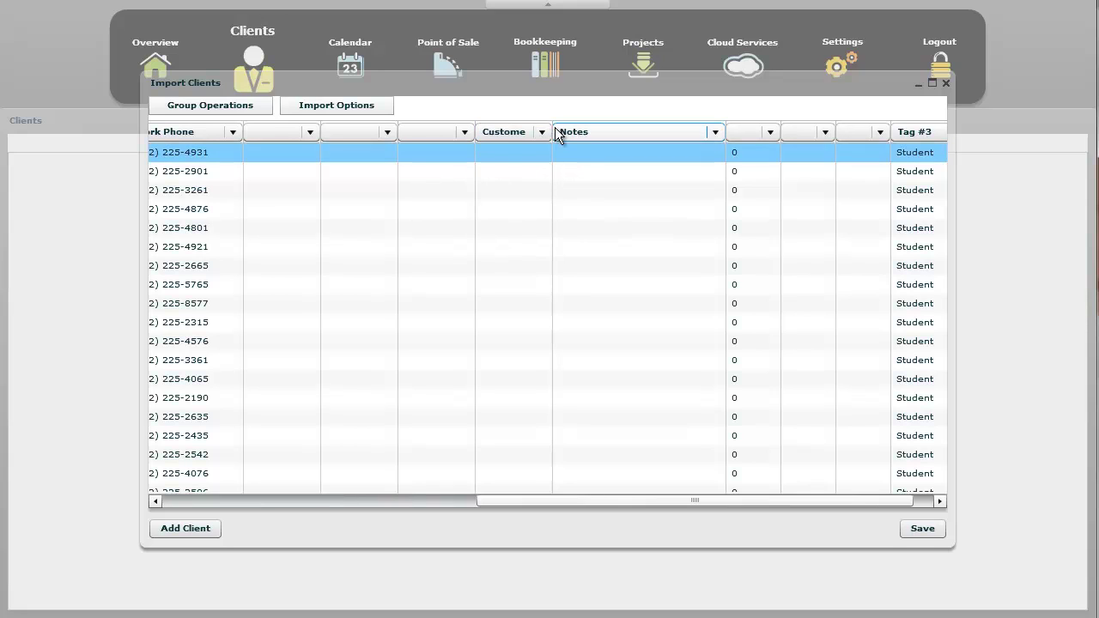
# Widen the Customer Number column and set the Notes column's field assignment to blank
pyautogui.moveTo(554, 128); pyautogui.dragTo(645, 133)
pyautogui.click(683, 136)
pyautogui.scroll(5, 748, 154)
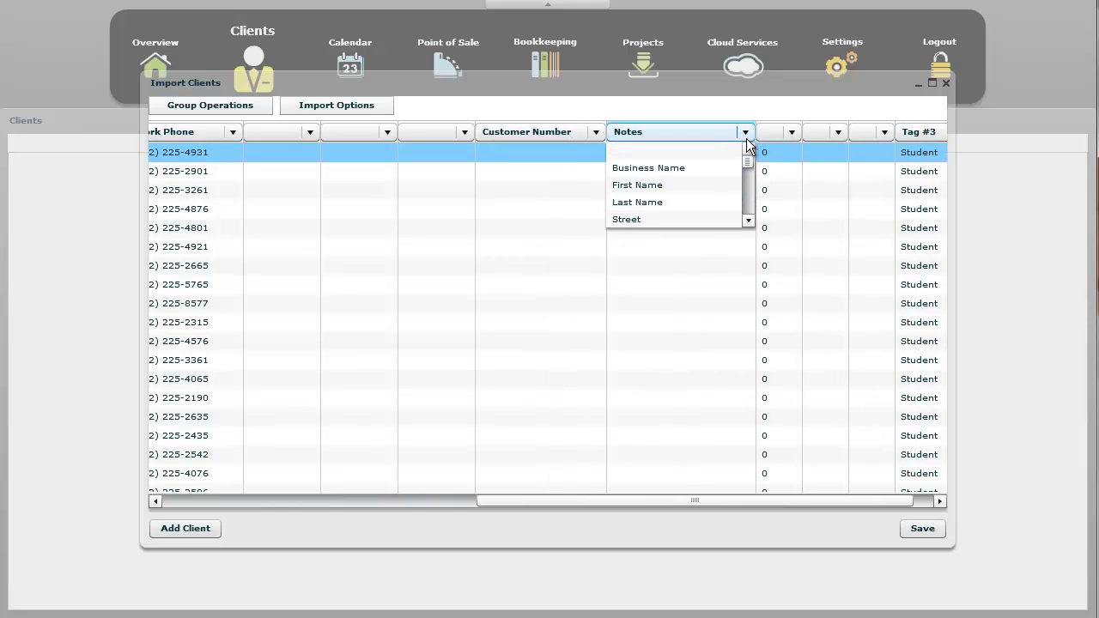
pyautogui.click(710, 152)
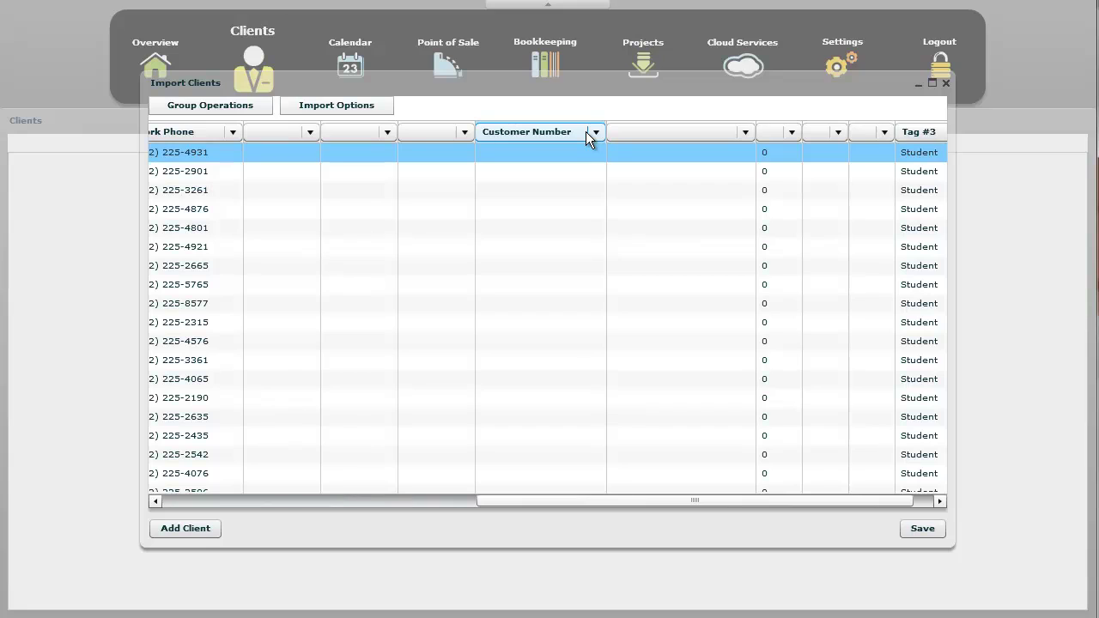
# Widen the Customer Number column further and reassign it to the Parent Number field
pyautogui.click(587, 133)
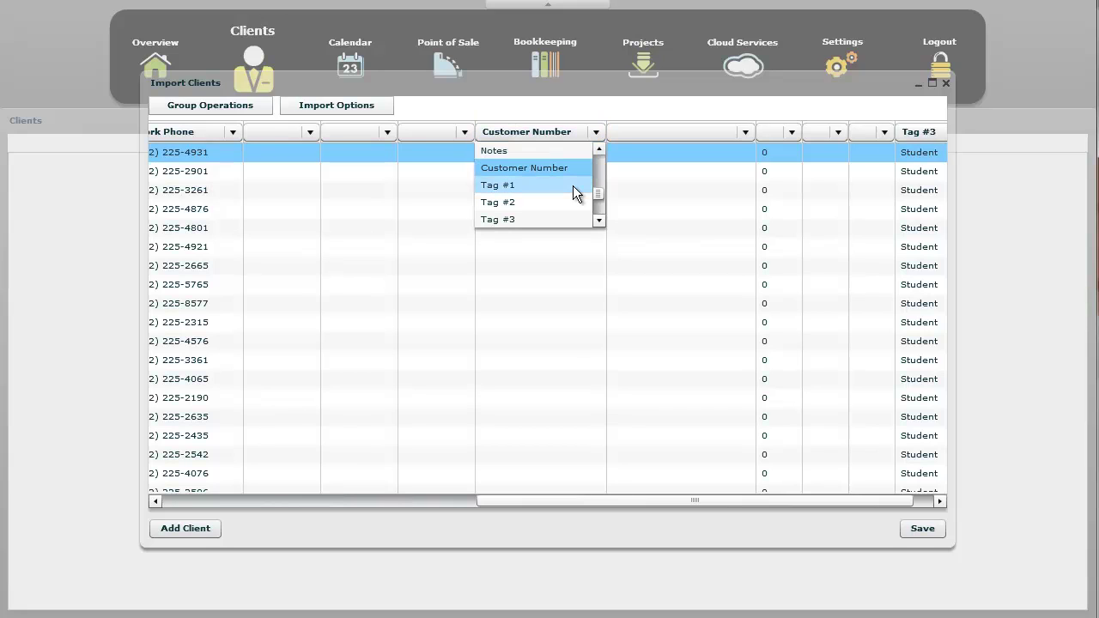
pyautogui.scroll(-1, 573, 188)
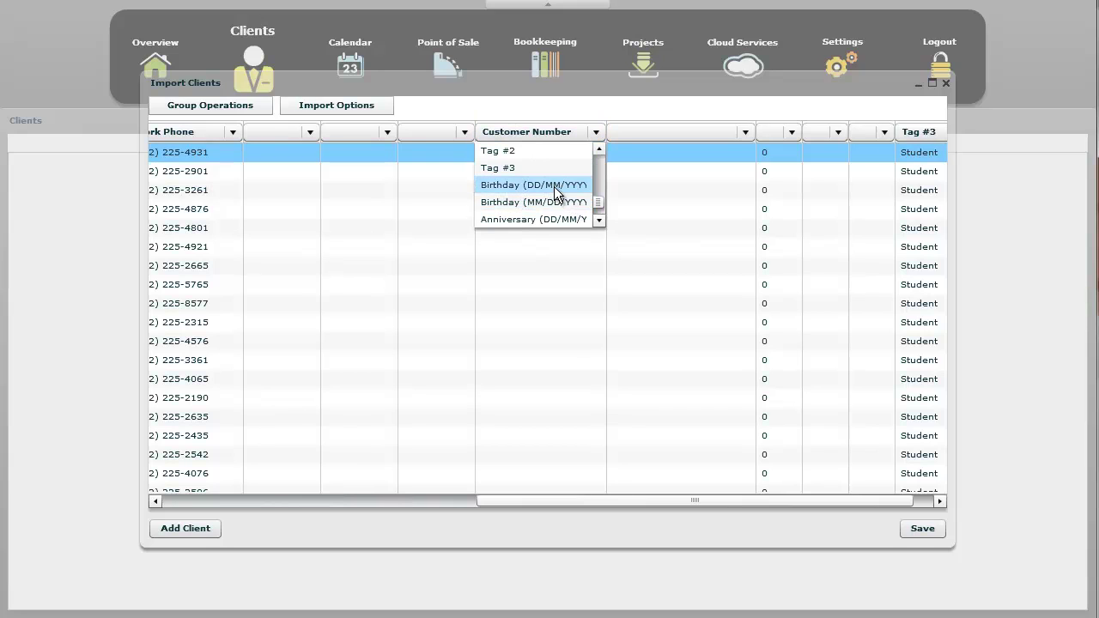
pyautogui.moveTo(608, 137); pyautogui.dragTo(637, 136)
pyautogui.click(619, 134)
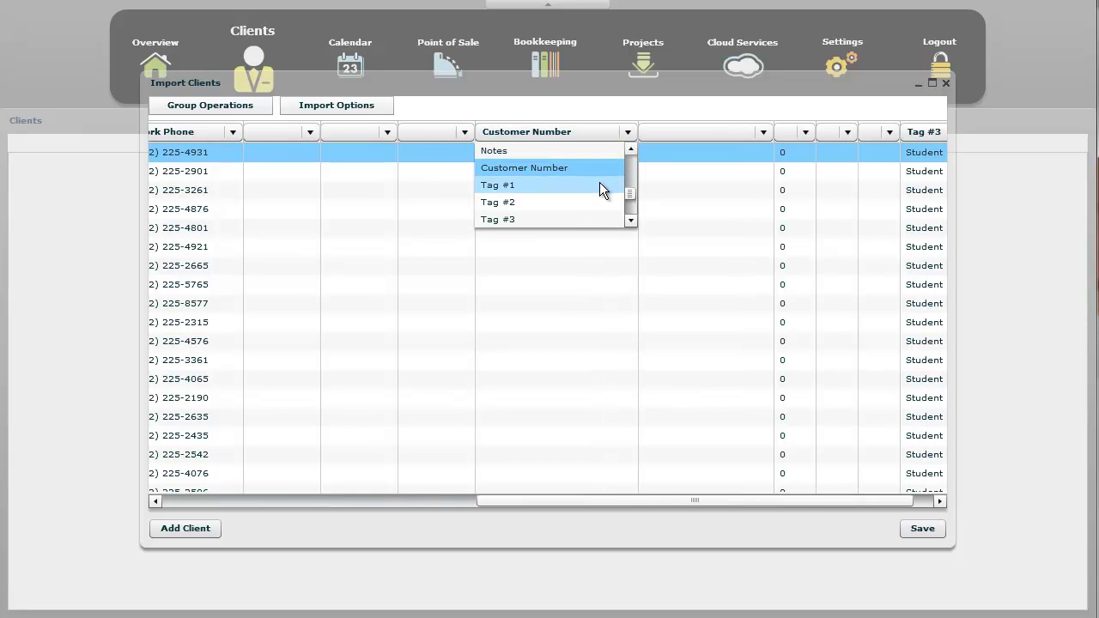
pyautogui.scroll(-1, 599, 183)
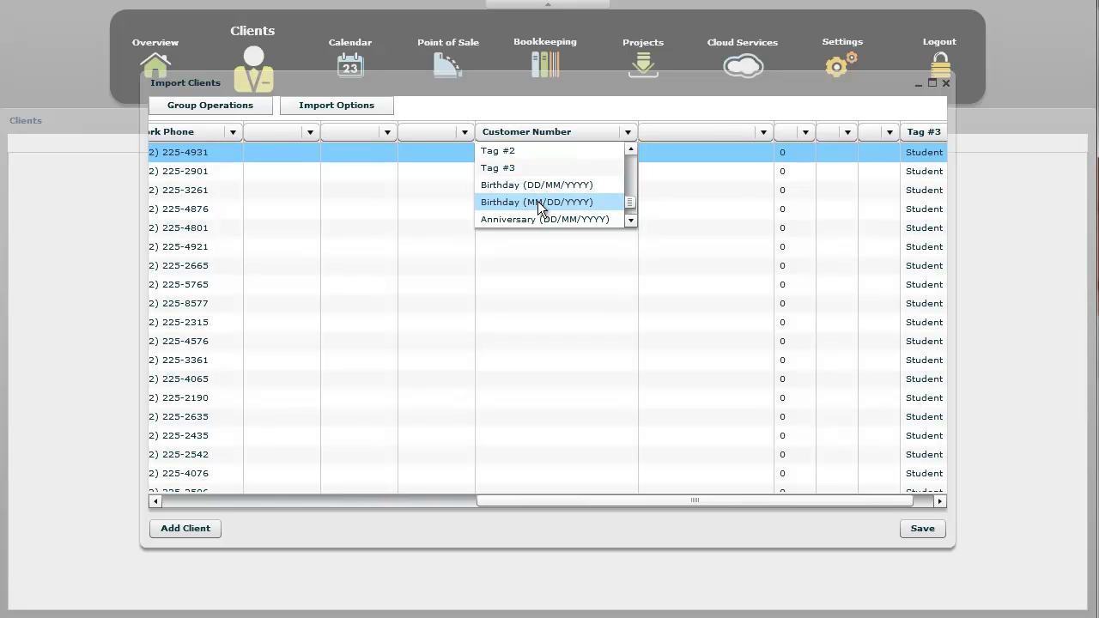
pyautogui.scroll(-1, 546, 197)
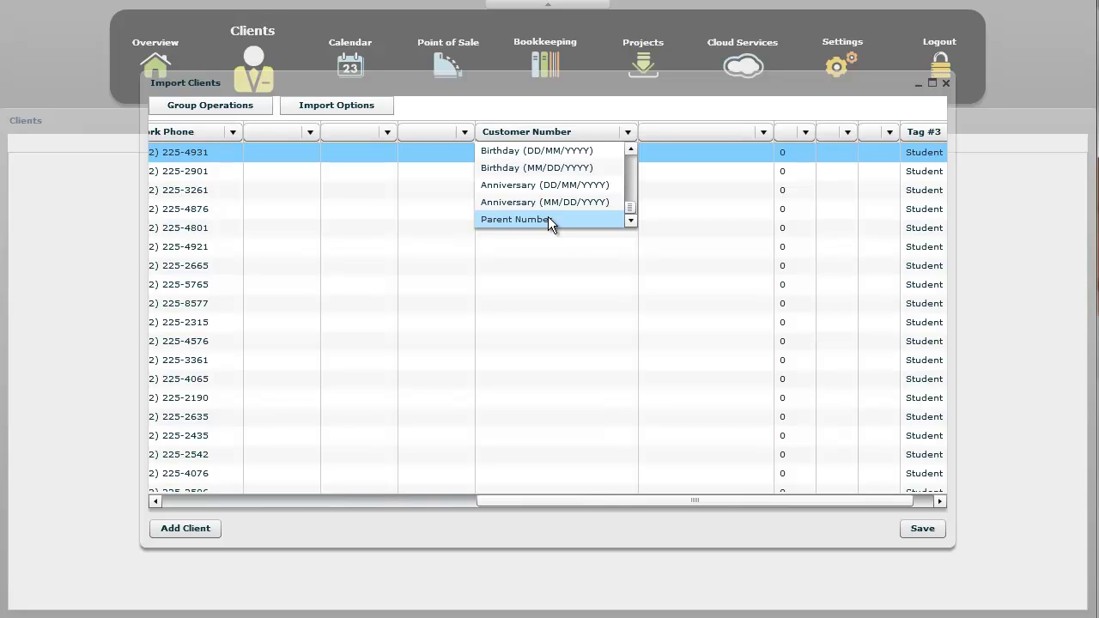
pyautogui.click(548, 219)
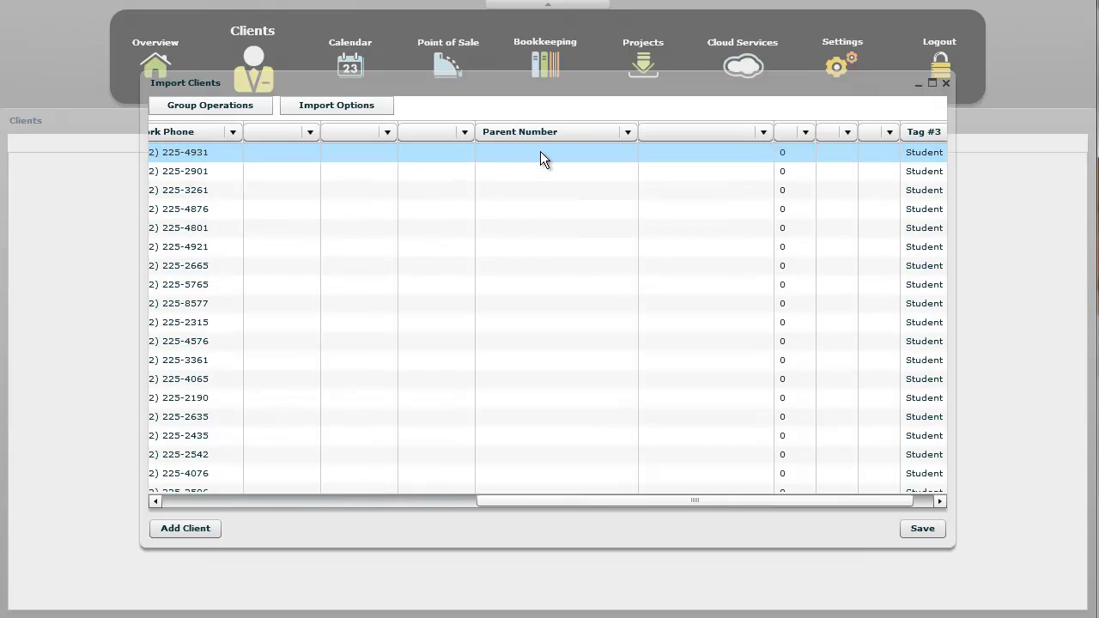
# Set the Parent Number column's field assignment to blank
pyautogui.click(538, 152)
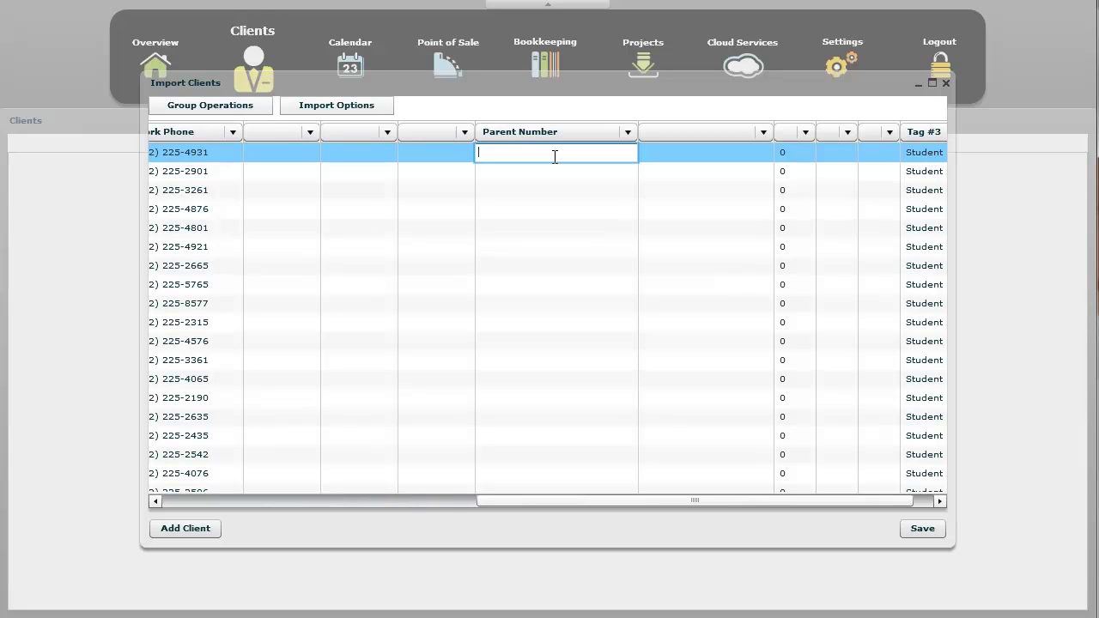
pyautogui.click(629, 133)
pyautogui.scroll(5, 632, 207)
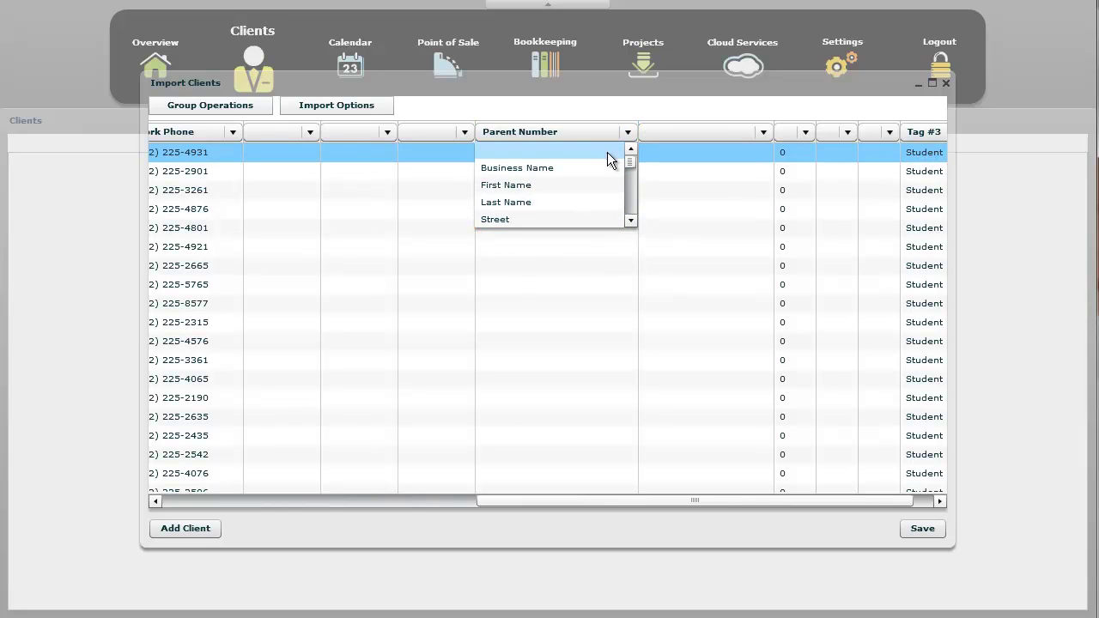
pyautogui.click(584, 150)
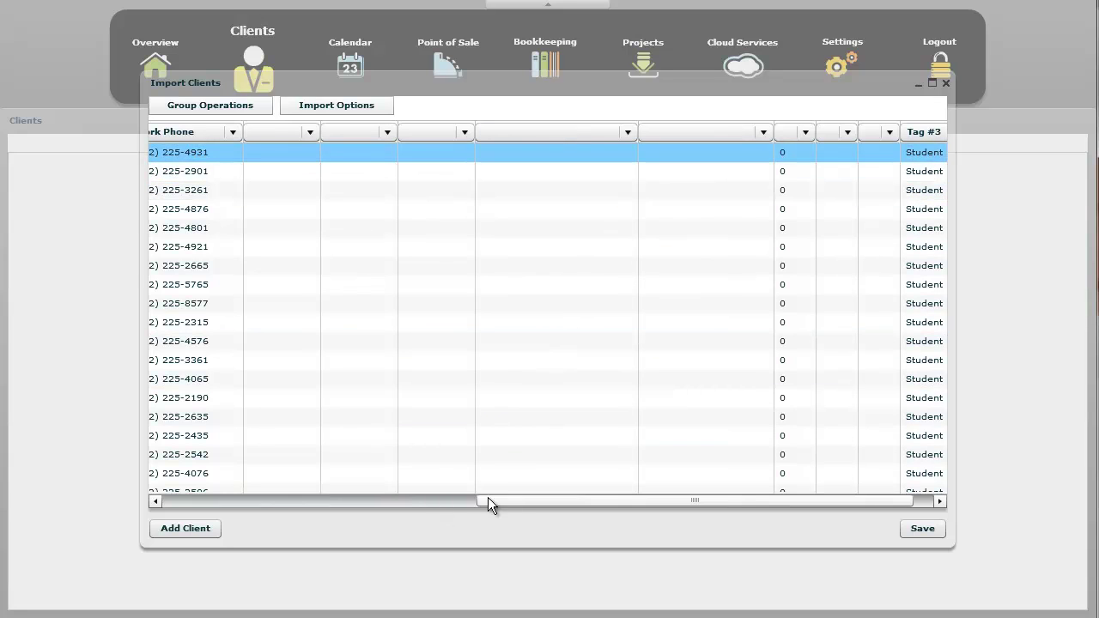
# Tag all selected clients as Sports Lover in the Tag #3 column
pyautogui.moveTo(488, 497); pyautogui.dragTo(562, 502)
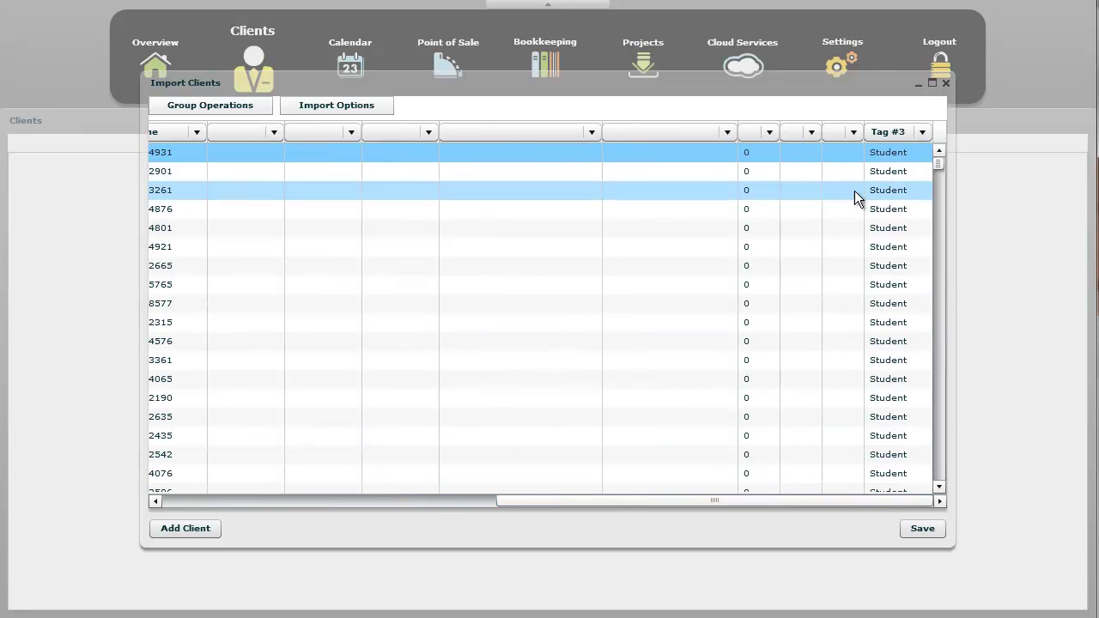
pyautogui.moveTo(822, 503); pyautogui.dragTo(846, 498)
pyautogui.click(329, 110)
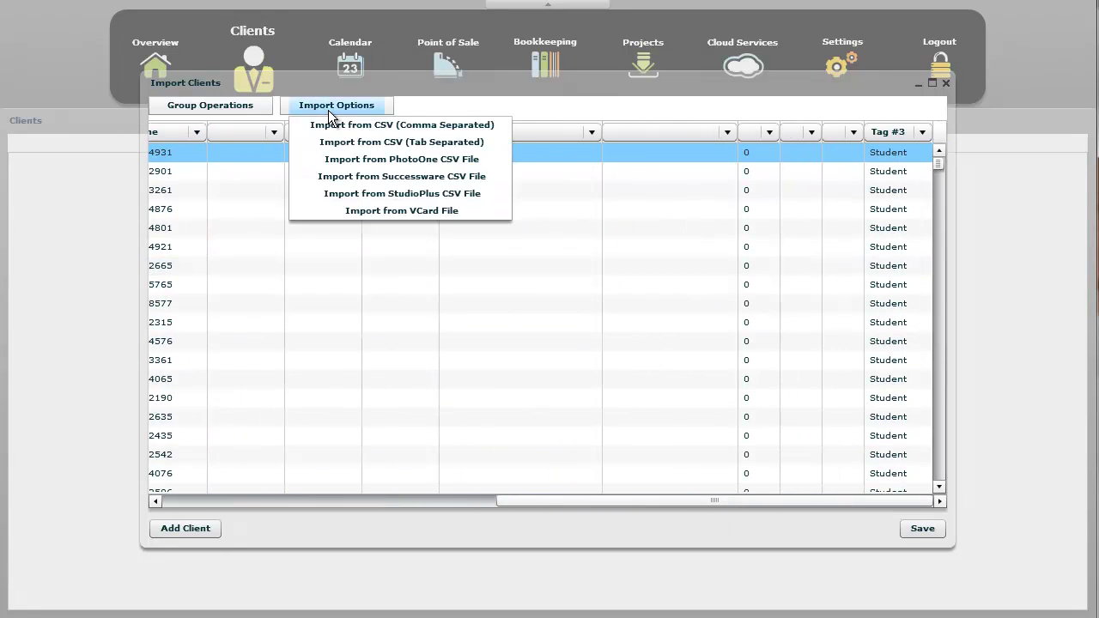
pyautogui.click(256, 104)
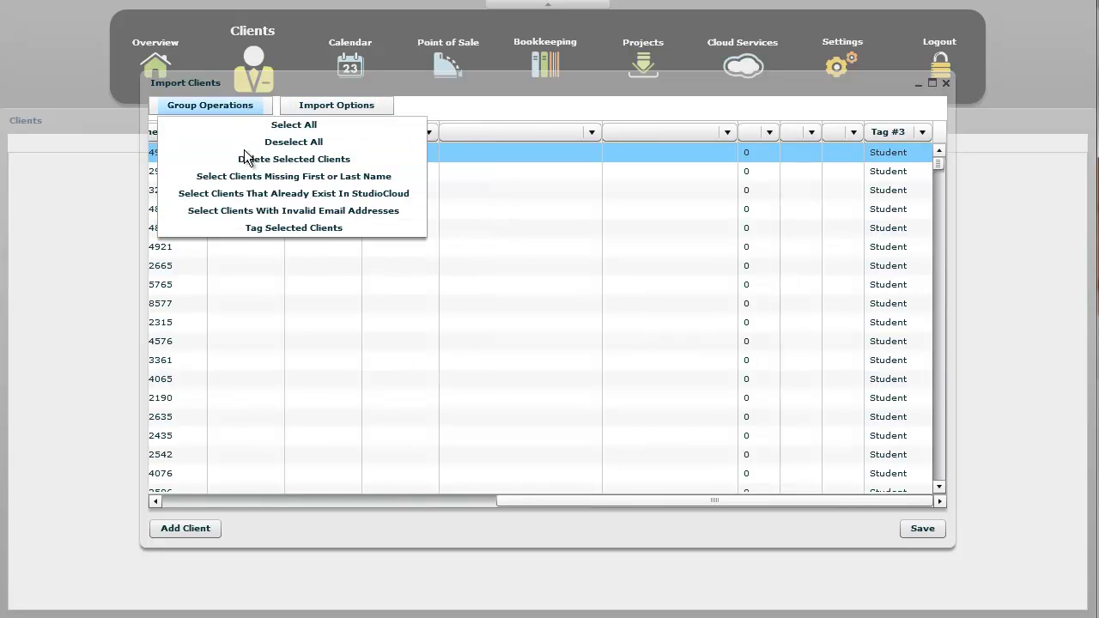
pyautogui.click(271, 226)
pyautogui.click(468, 278)
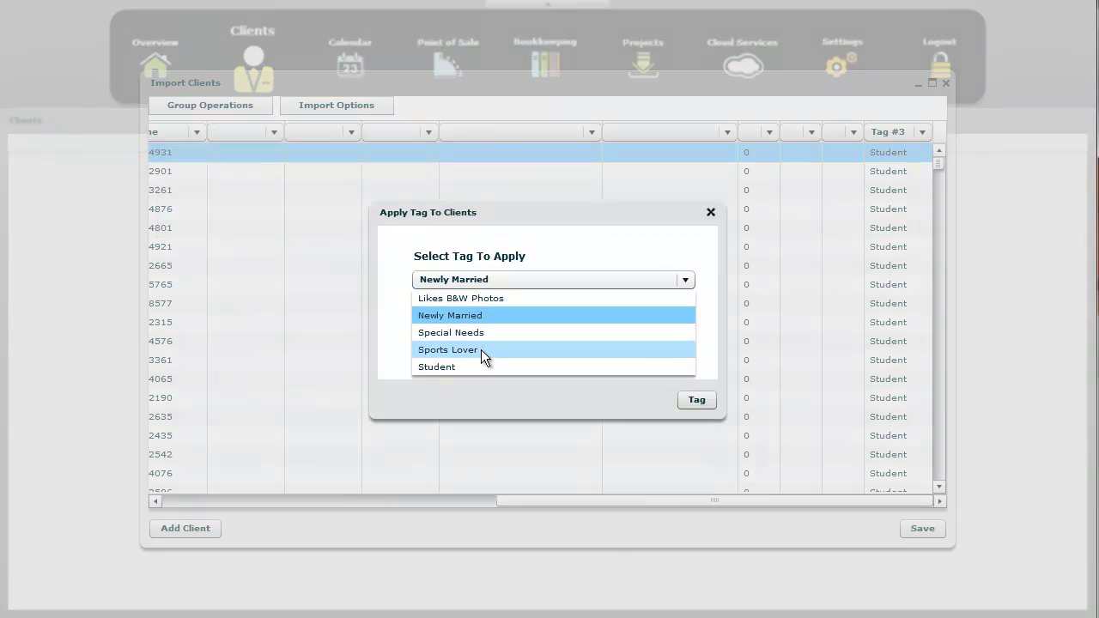
pyautogui.click(480, 352)
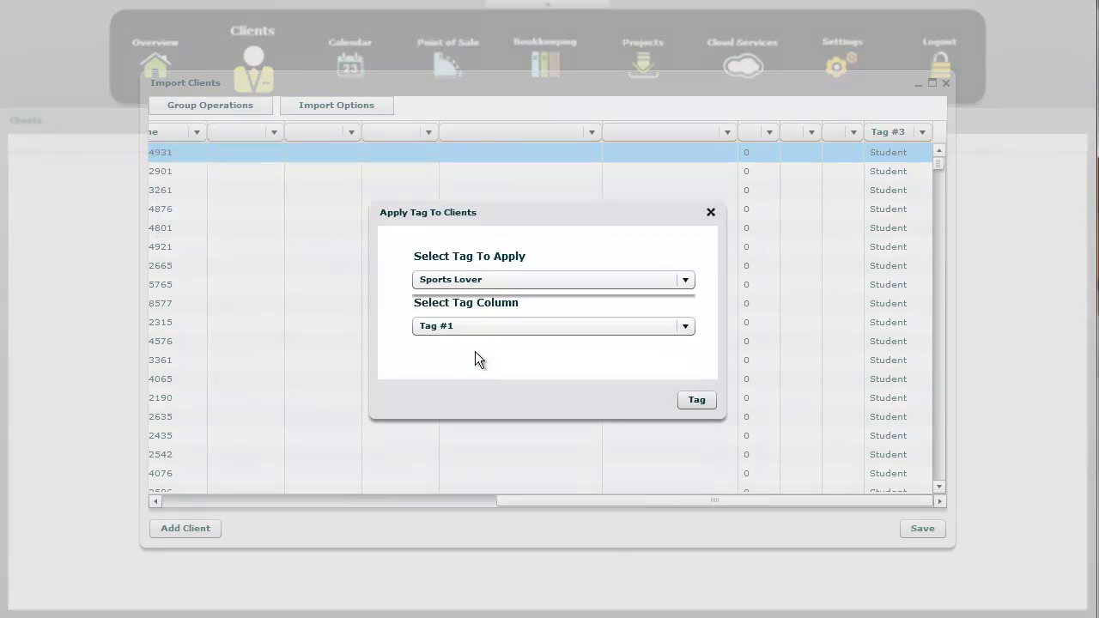
pyautogui.click(667, 325)
pyautogui.click(573, 381)
pyautogui.click(703, 405)
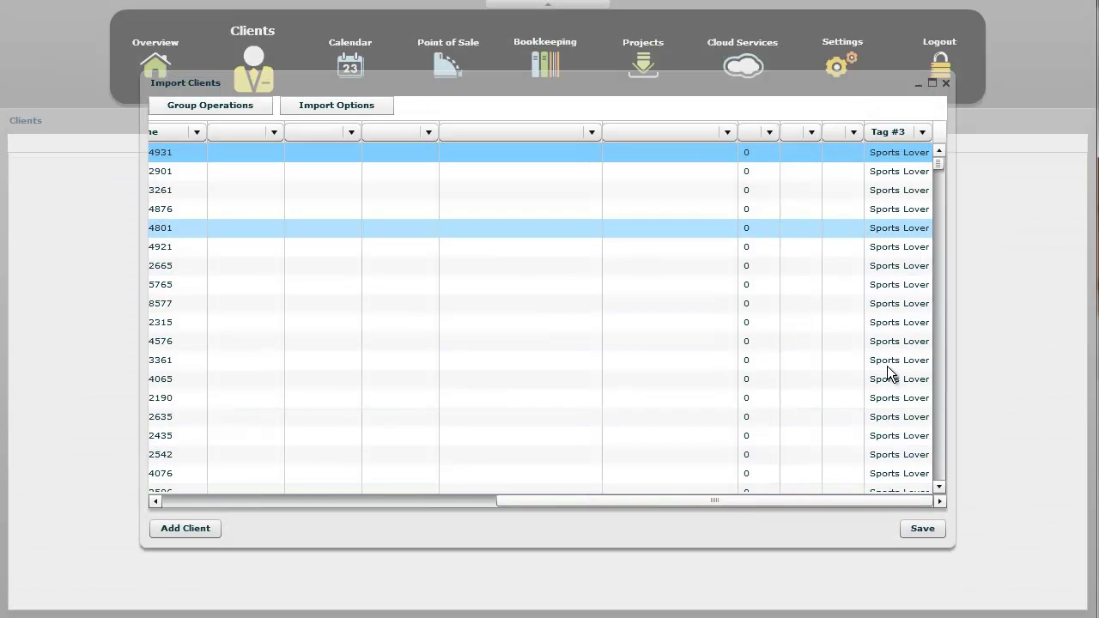
# Look through the client rows from the First Name column onward and save the selected clients to start the import
pyautogui.moveTo(778, 503); pyautogui.dragTo(448, 427)
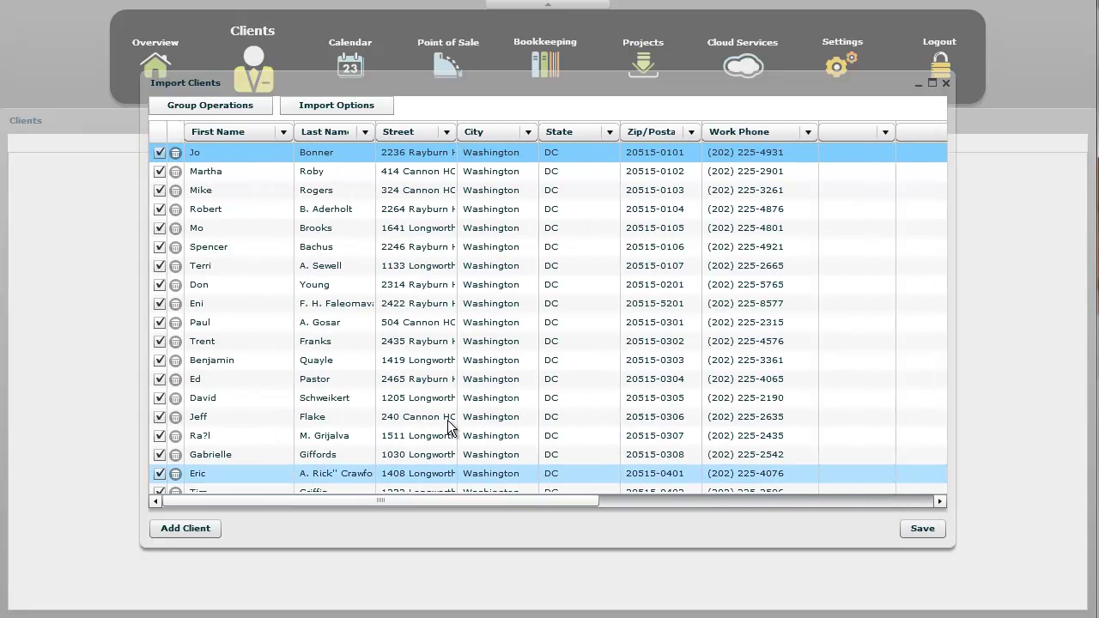
pyautogui.scroll(-20, 449, 427)
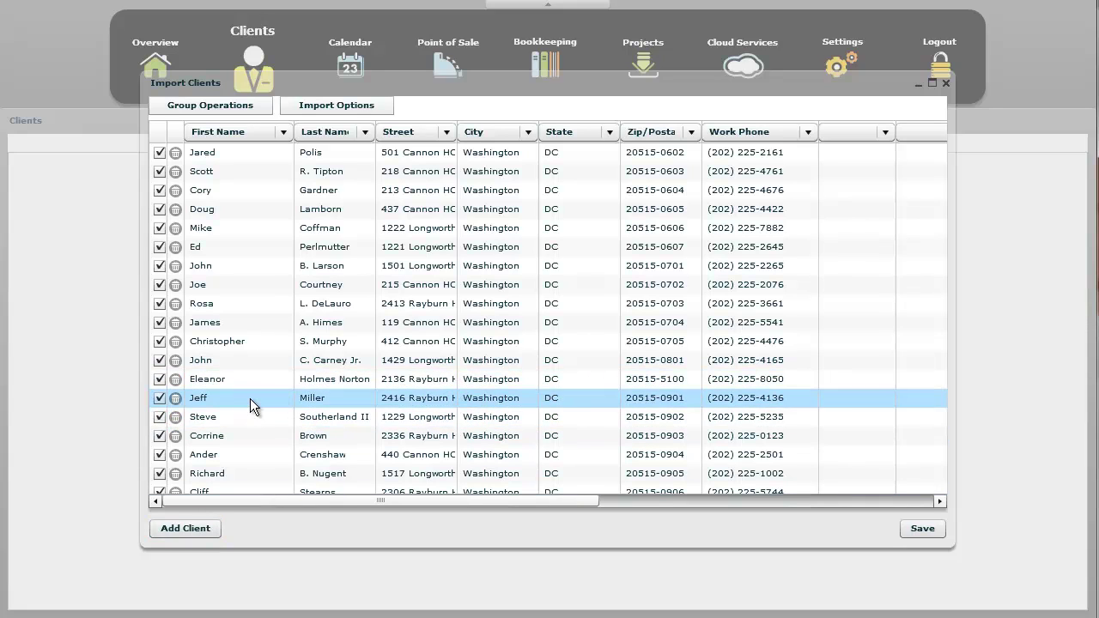
pyautogui.click(698, 397)
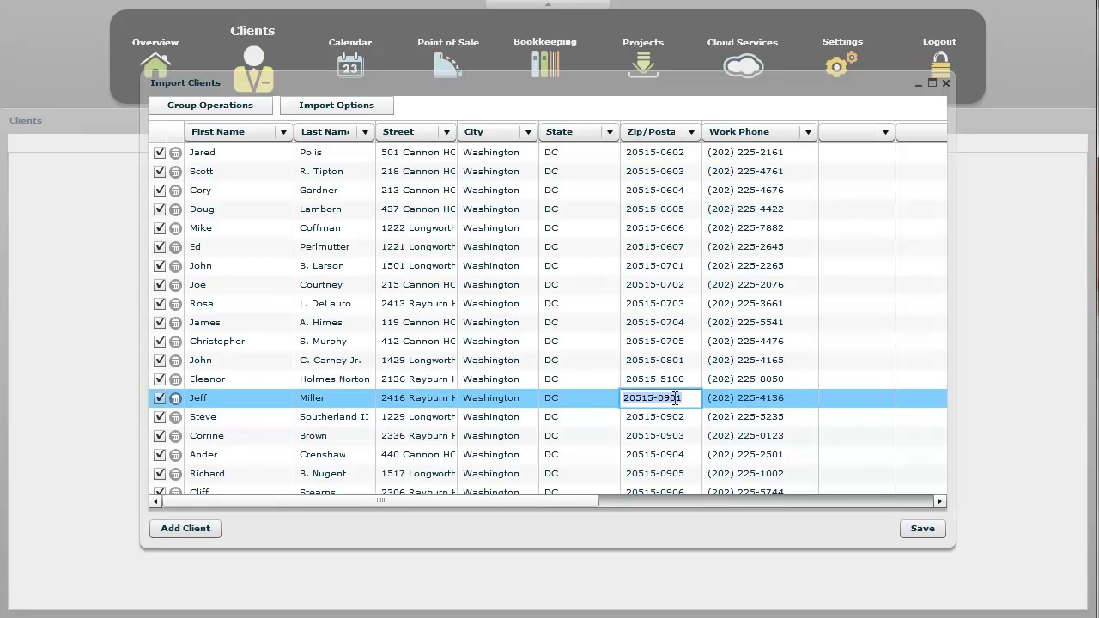
pyautogui.click(594, 398)
pyautogui.click(411, 402)
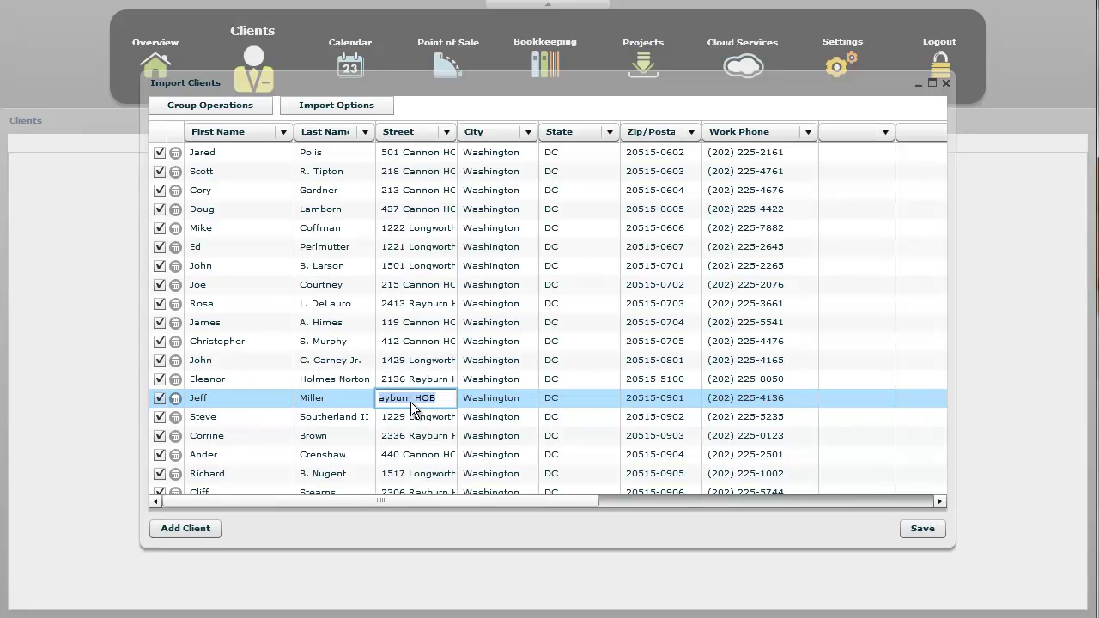
pyautogui.click(846, 417)
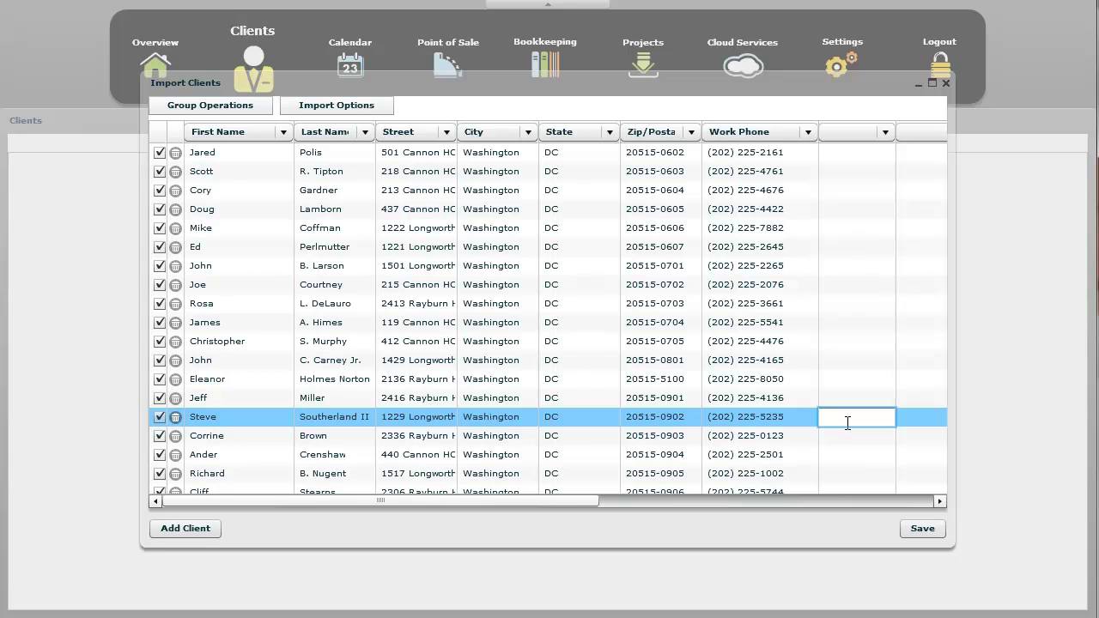
pyautogui.scroll(10, 848, 423)
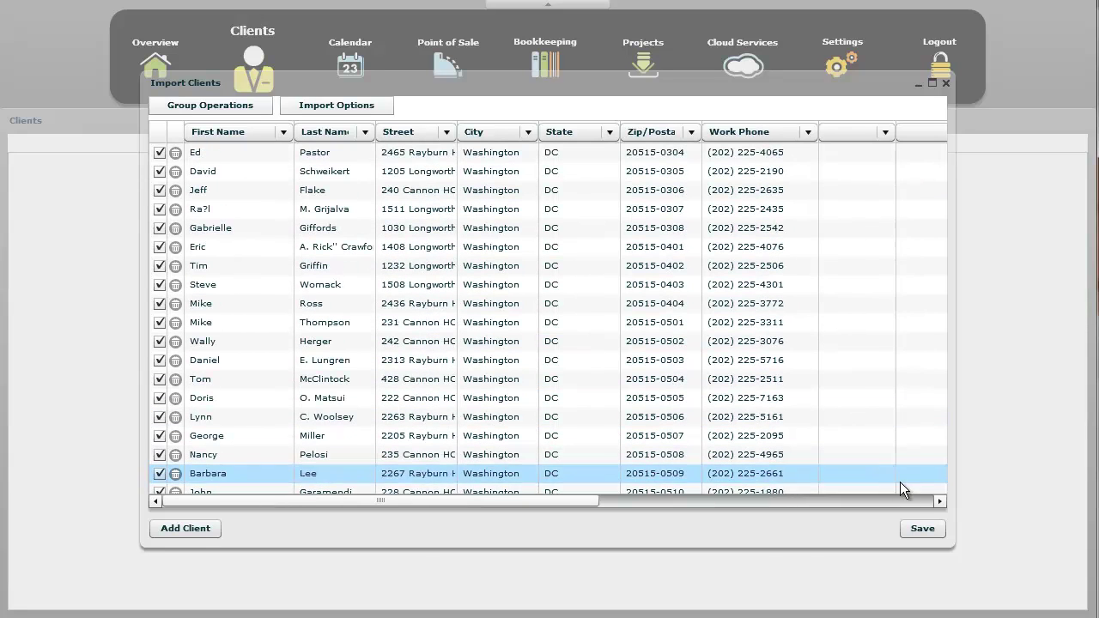
pyautogui.click(921, 530)
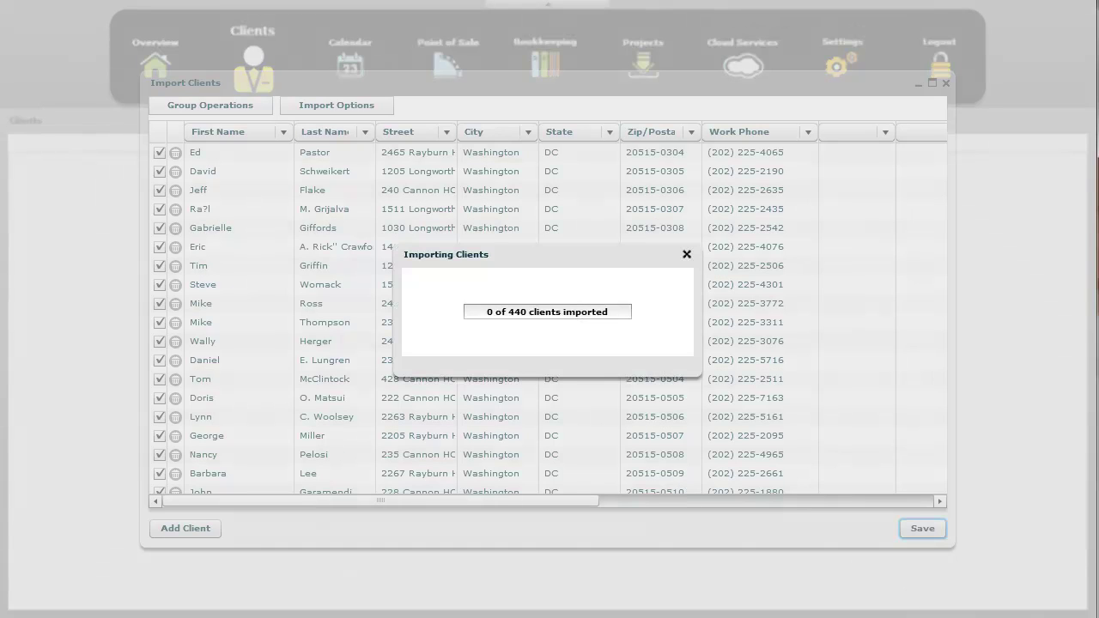
pyautogui.moveTo(859, 612)
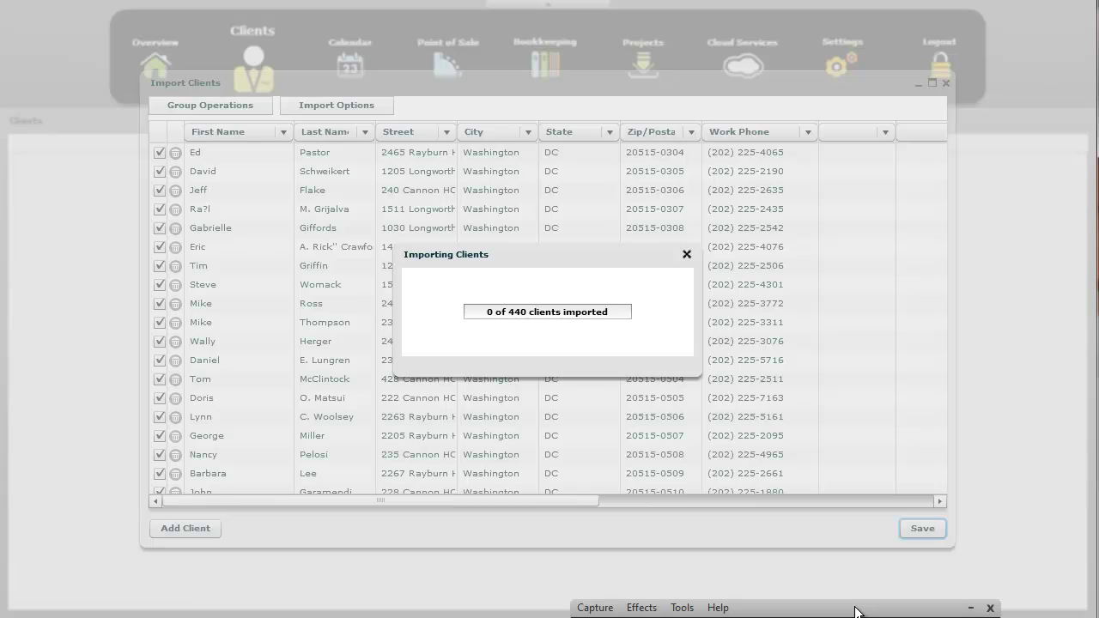